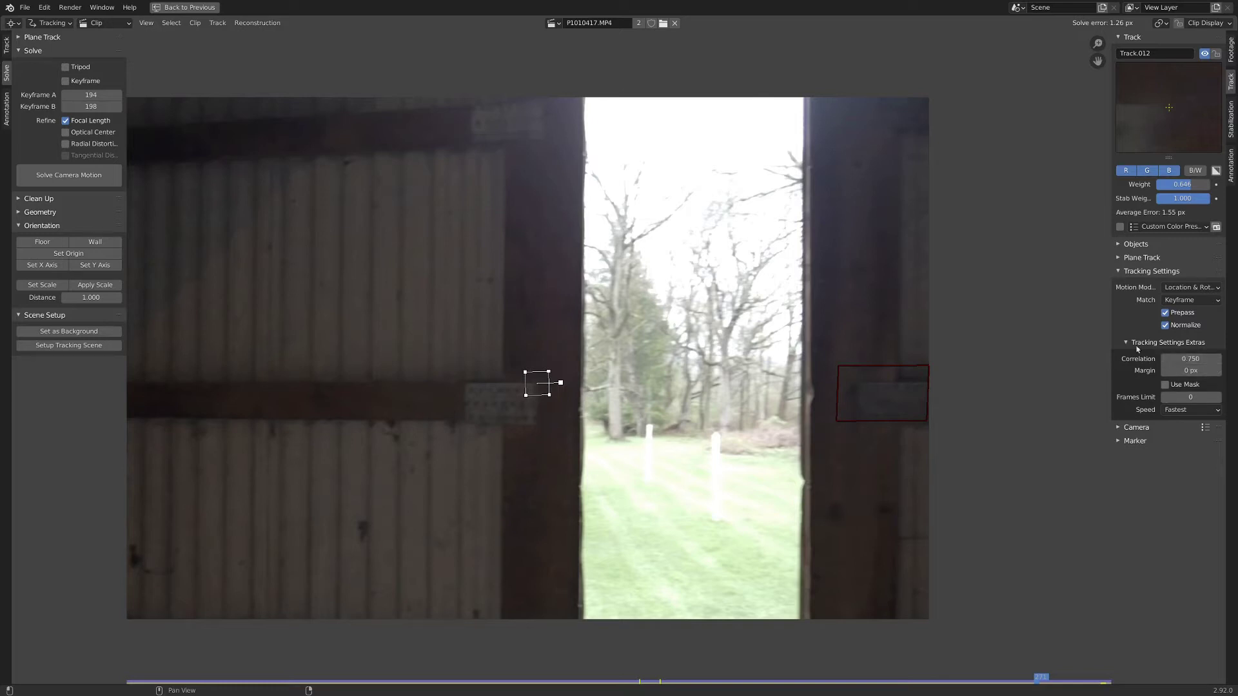
Examine the extra tracking settings of the left door's bracket marker and the marker on the right door's bracket
click(1184, 343)
click(1183, 343)
click(585, 440)
click(535, 371)
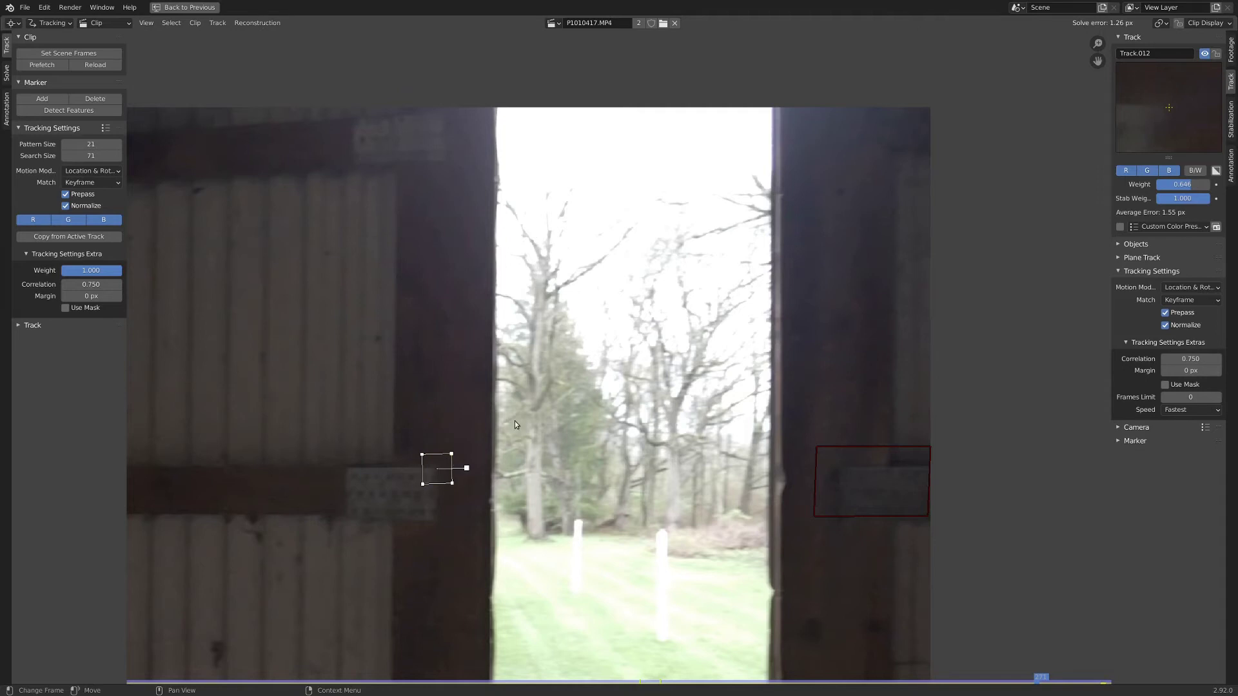
middle_drag(460, 481, 473, 362)
scroll(309, 399, down, 2)
scroll(539, 346, up, 4)
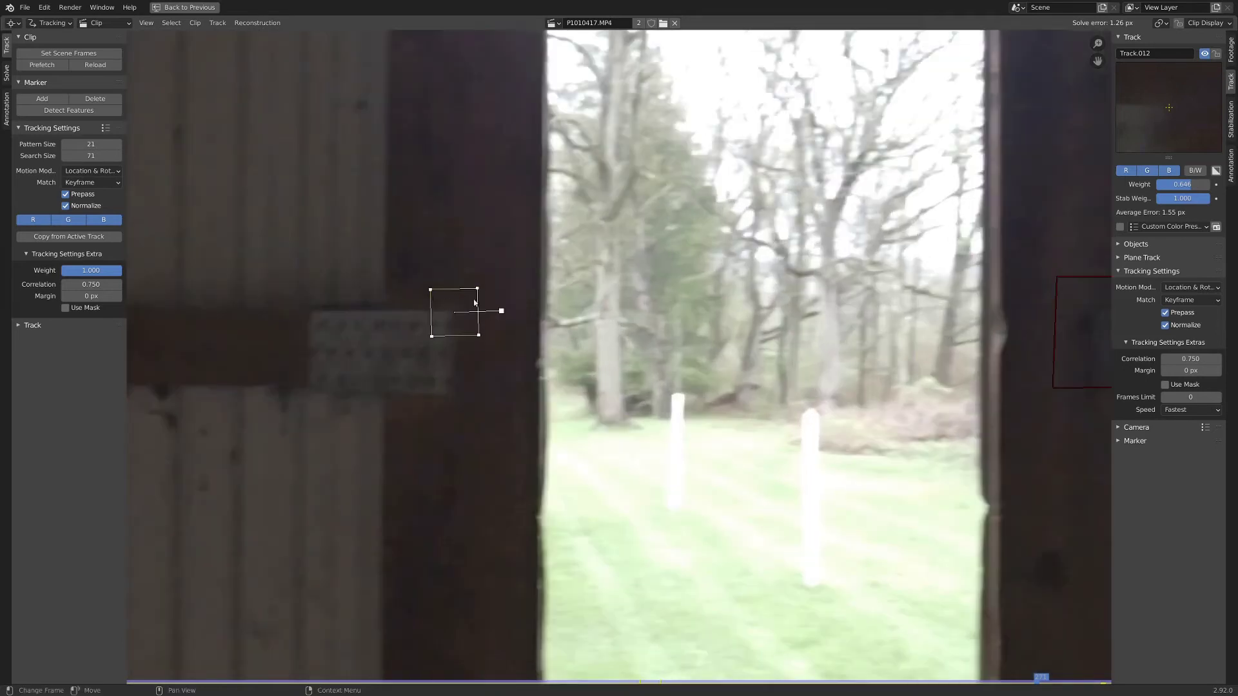
scroll(474, 301, down, 1)
mouse_move(475, 302)
middle_down()
mouse_move(445, 326)
mouse_move(313, 338)
middle_up()
click(811, 322)
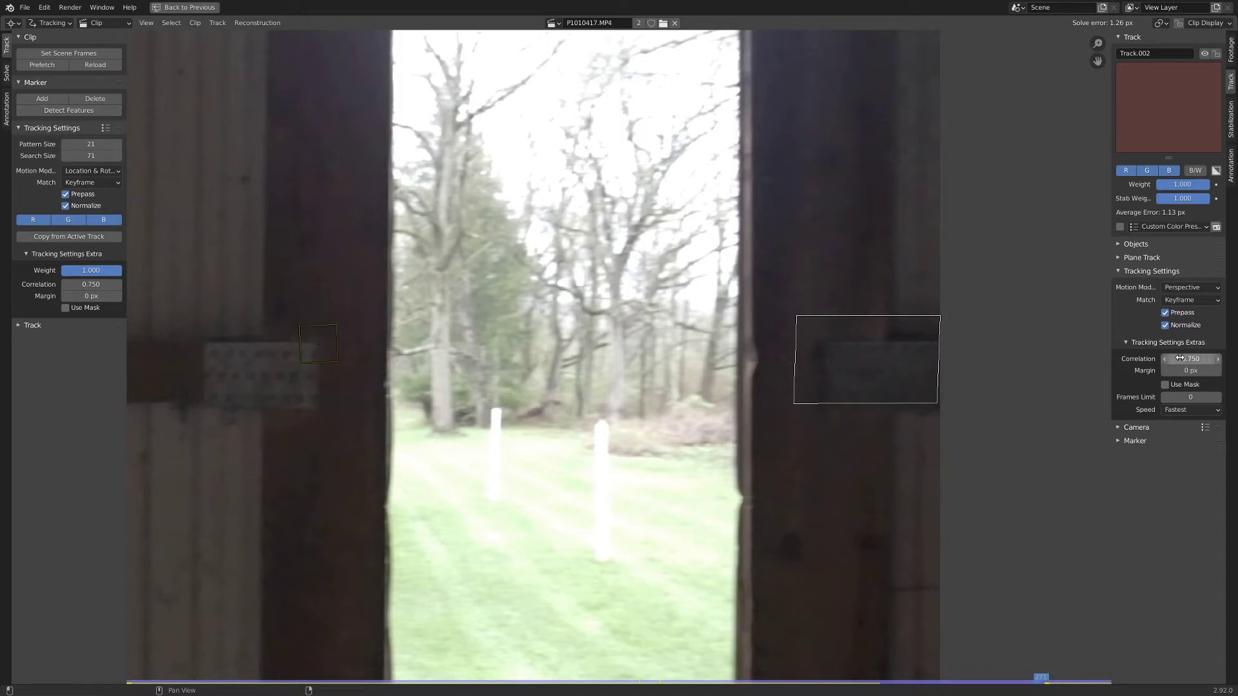
scroll(611, 381, down, 2)
middle_drag(613, 407, 575, 353)
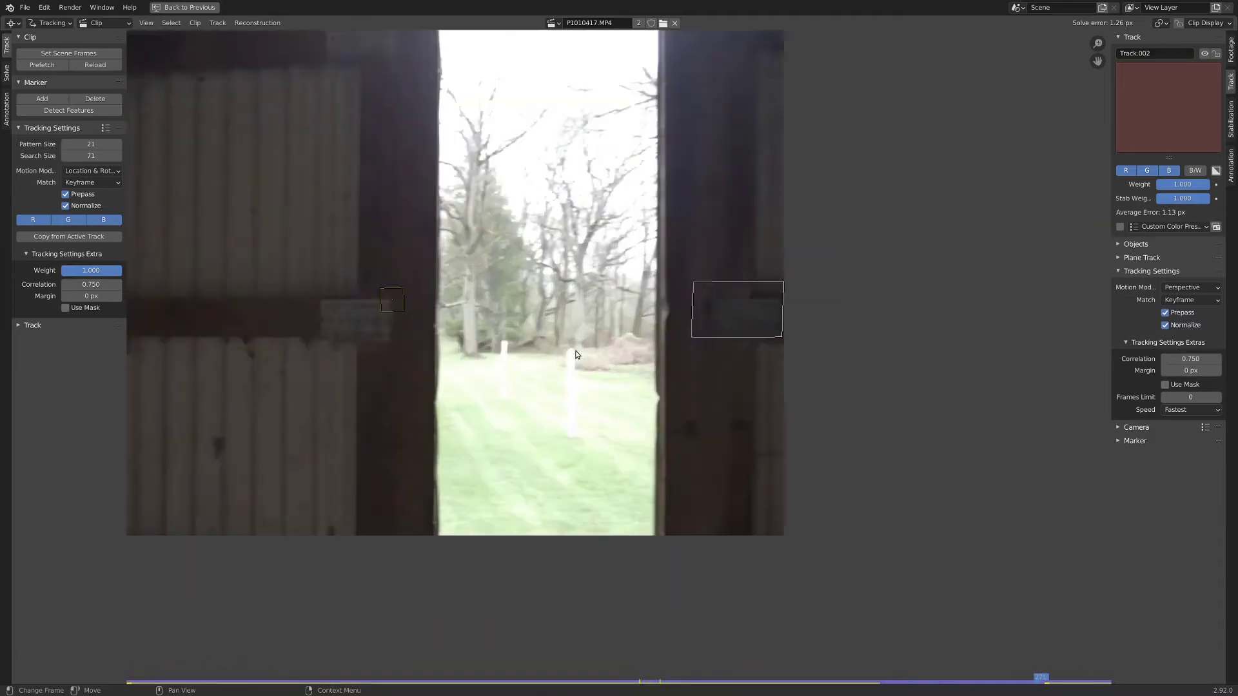
middle_drag(673, 427, 641, 432)
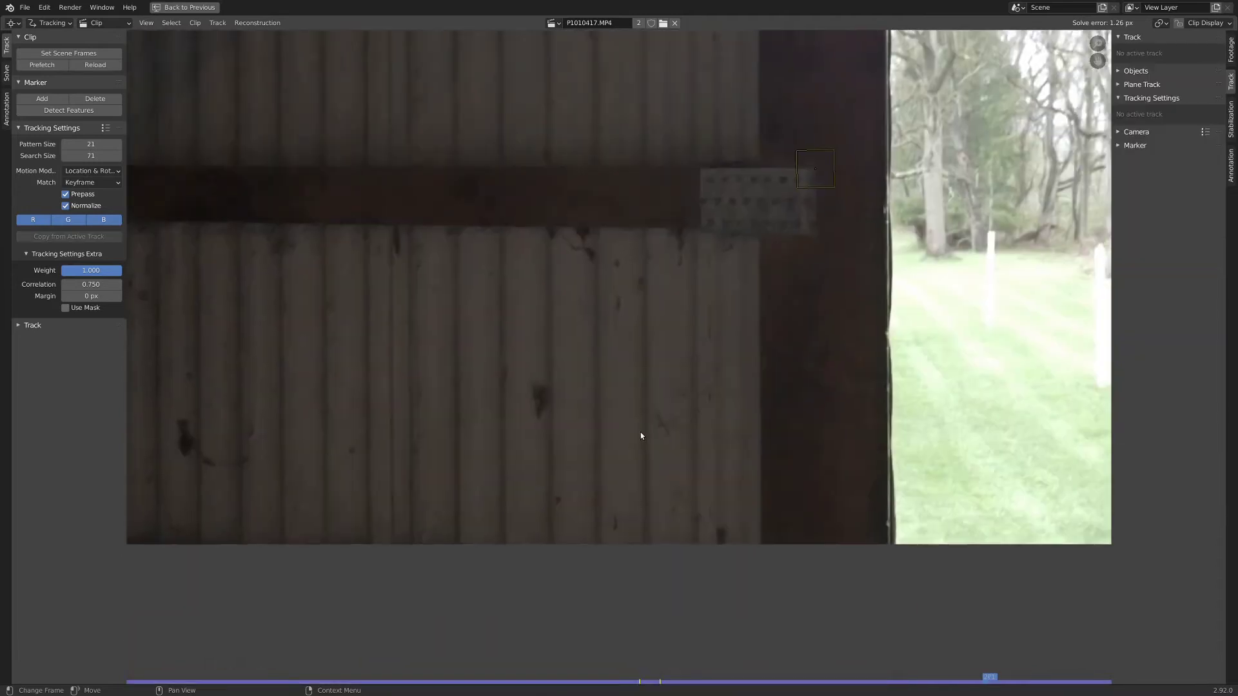
Add a tracking marker on the dark stain on the left door's lower corrugated panel and track it backward
ctrl+click(540, 399)
scroll(543, 411, up, 6)
drag(374, 482, 373, 540)
scroll(373, 540, down, 1)
middle_drag(399, 554, 558, 471)
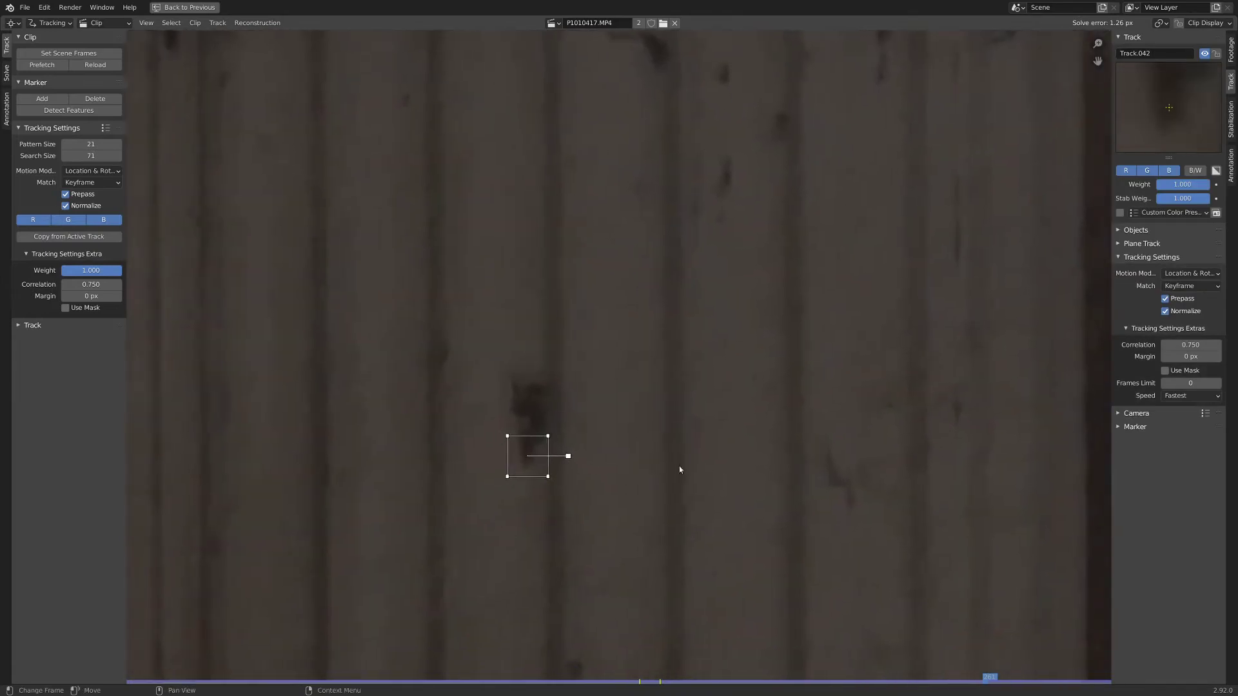
key(shift+t)
click(583, 465)
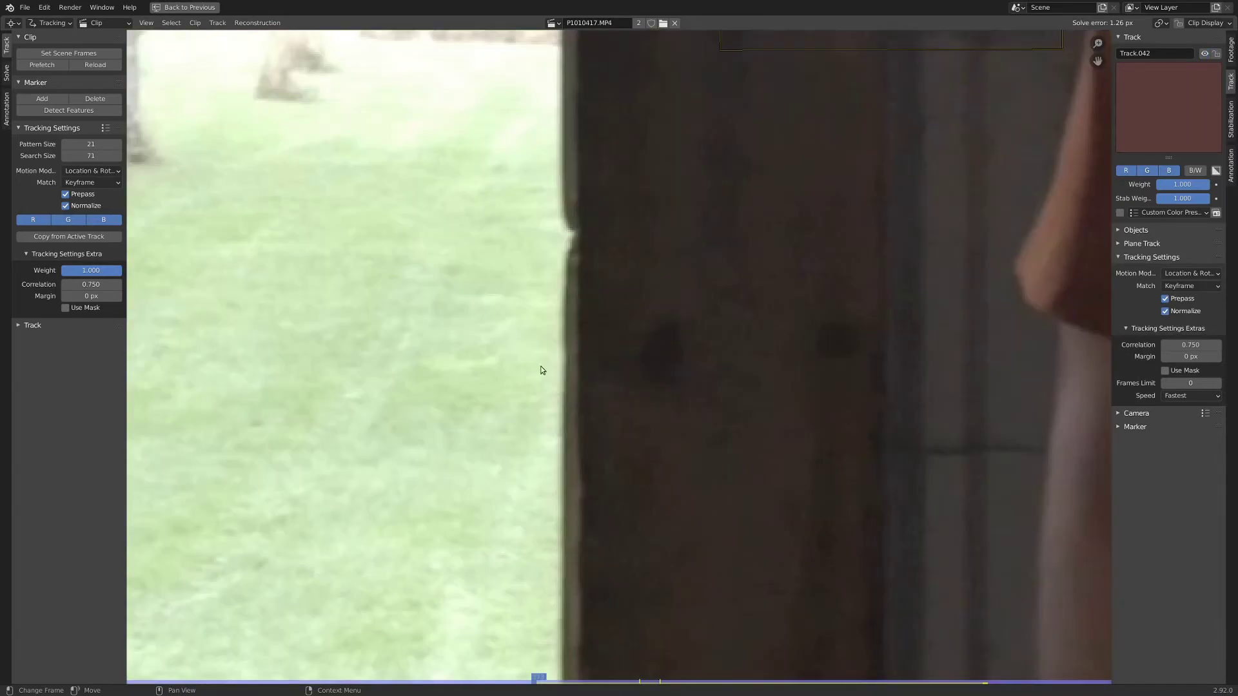
Lock the view to the selected marker and scrub through the clip to check its track
key(l)
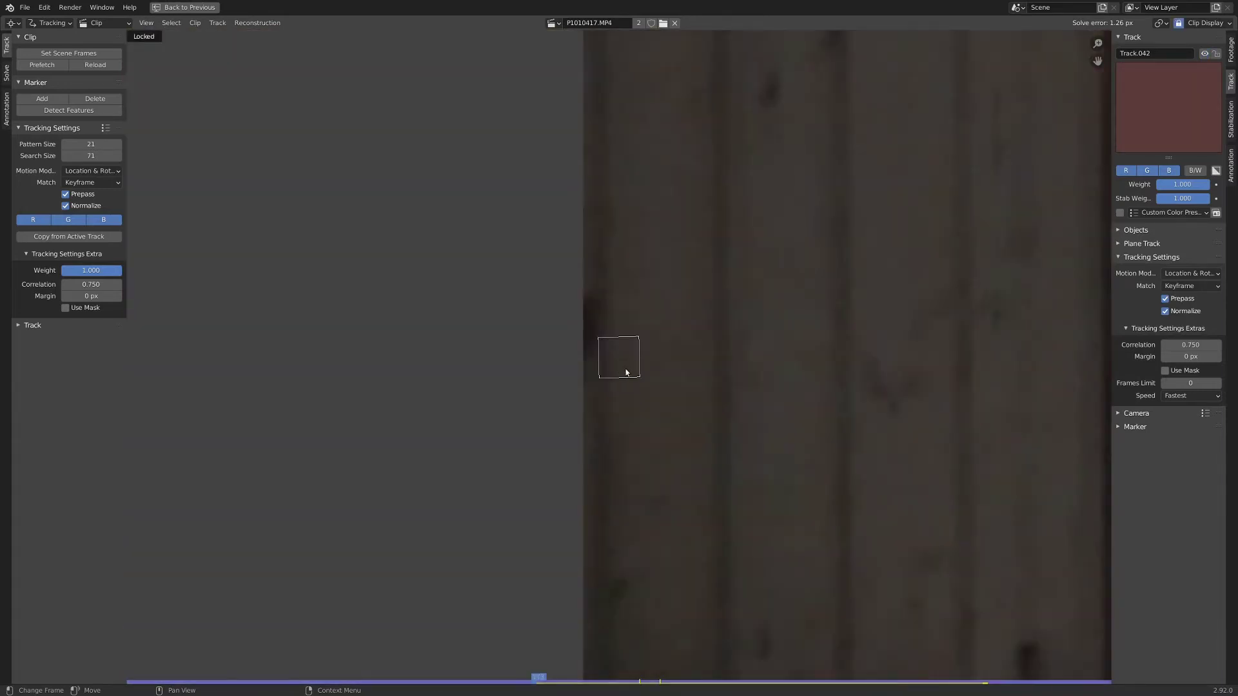
drag(542, 670, 727, 688)
key(space)
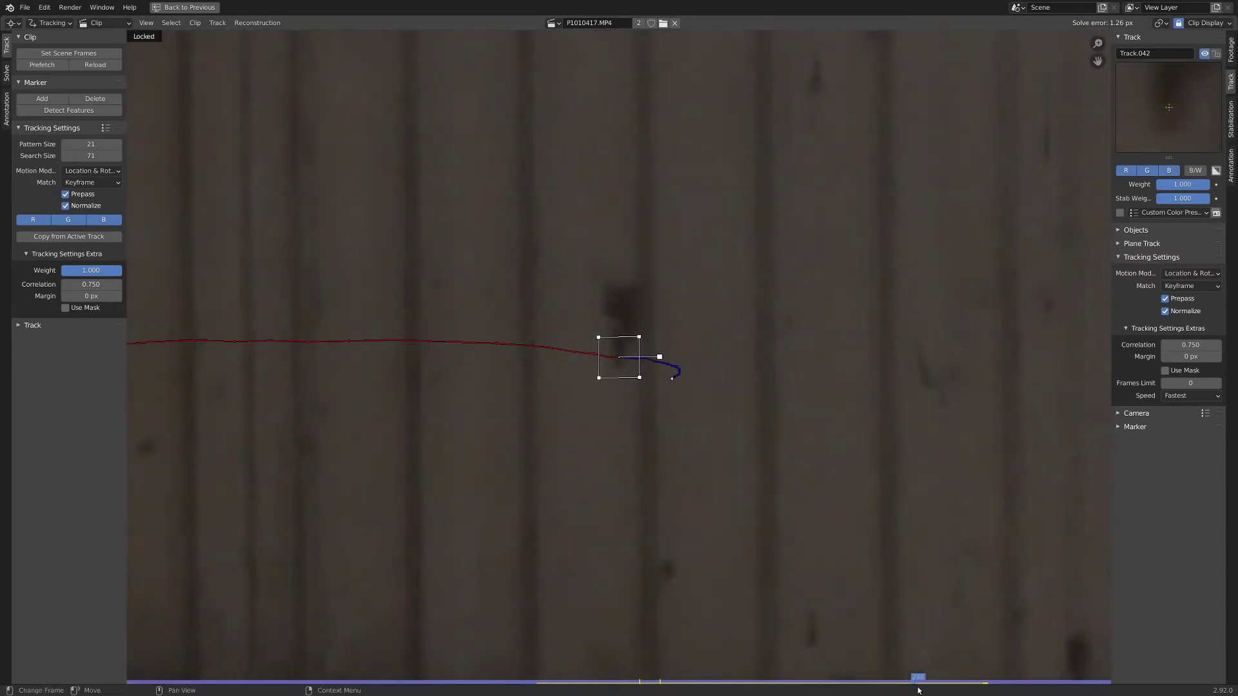
scroll(686, 282, down, 3)
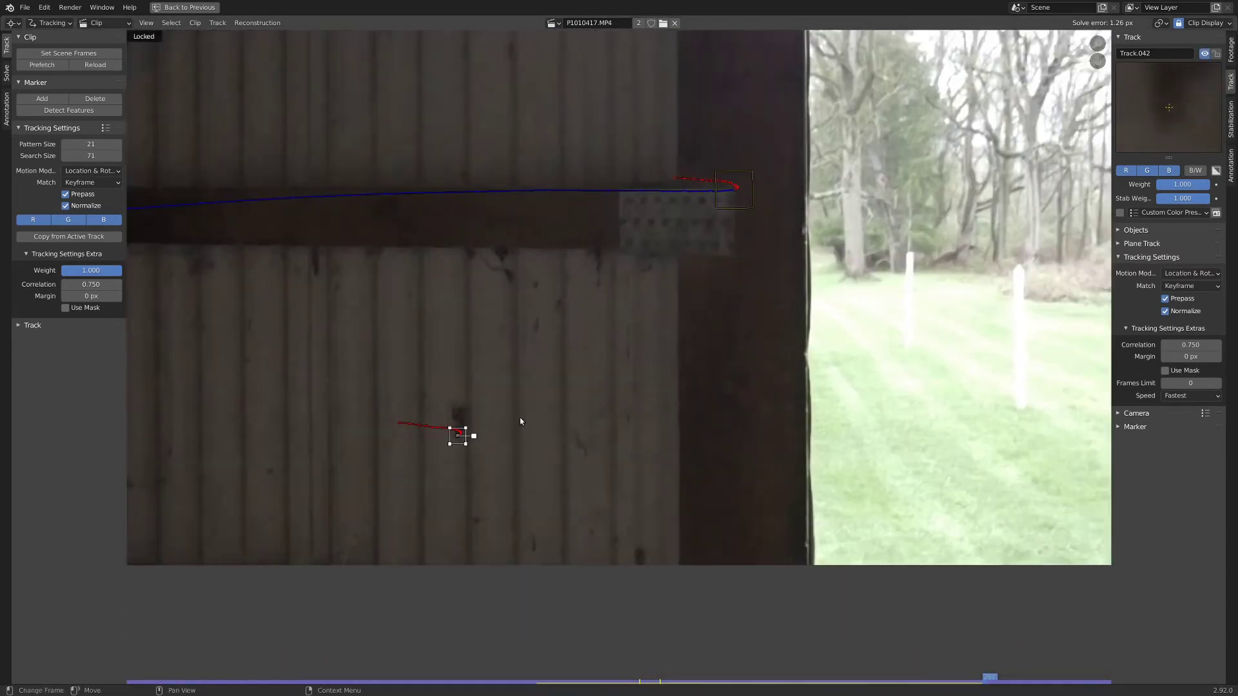
Track the dark-stain marker forward from its starting frame
key(e)
click(594, 427)
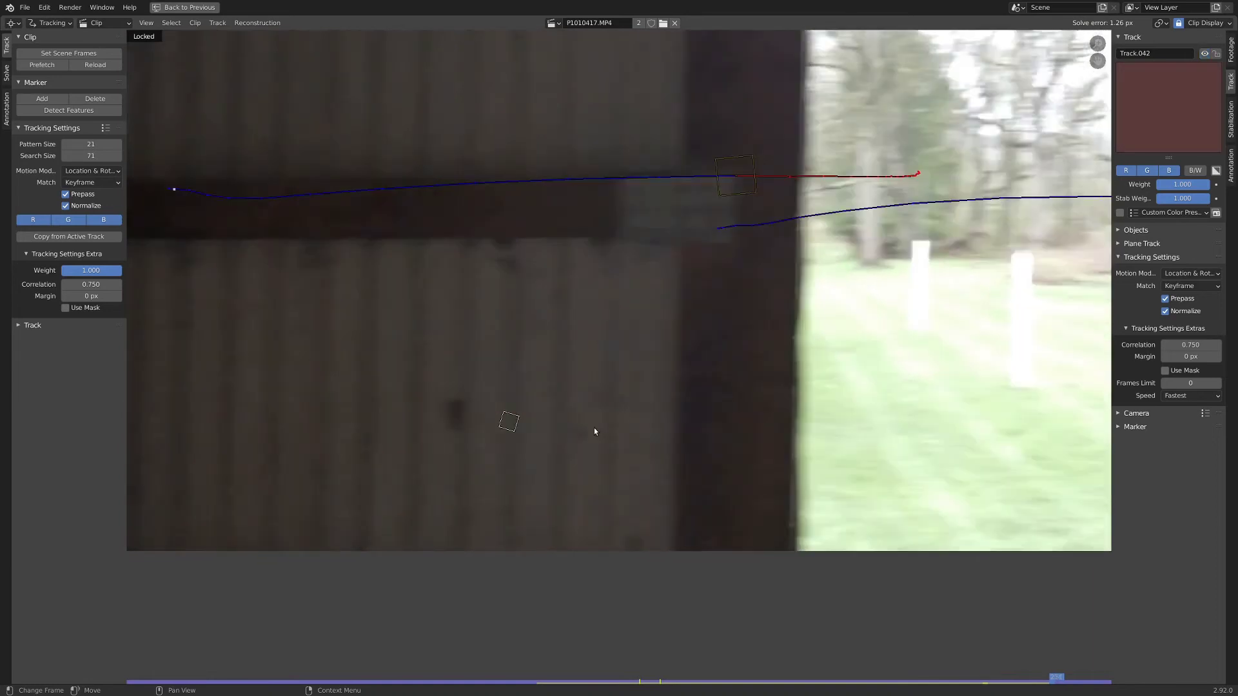
scroll(809, 388, down, 2)
scroll(619, 357, up, 4)
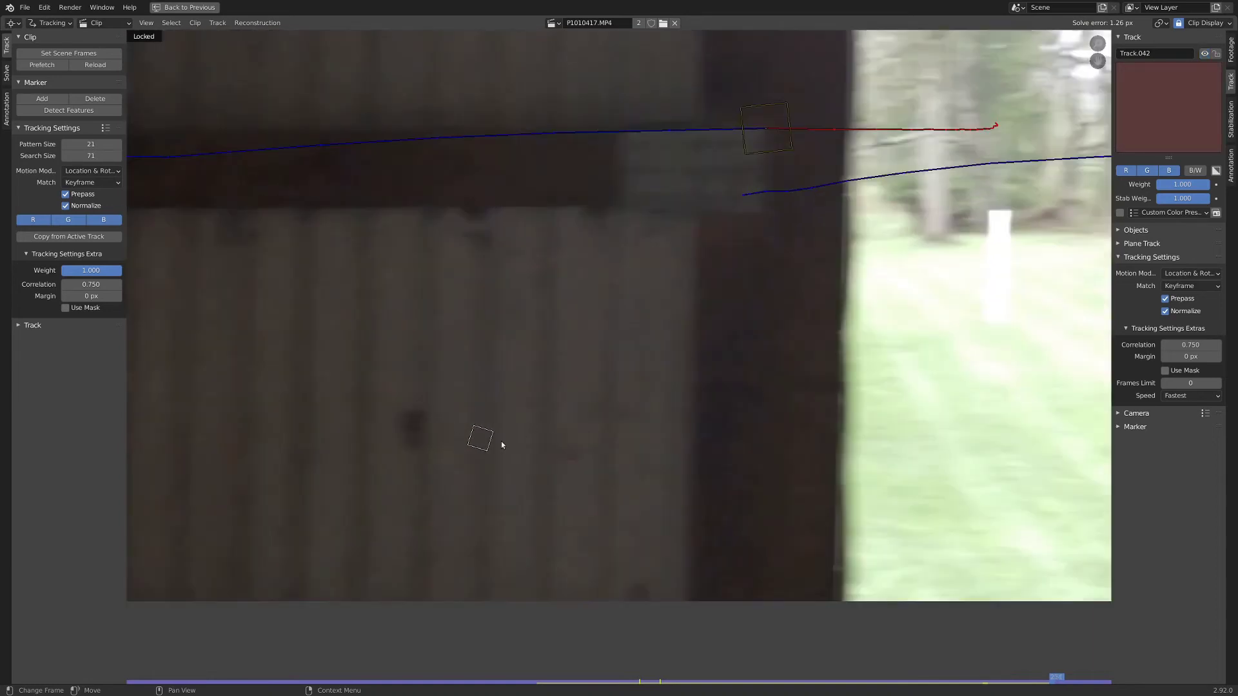
Return to the marker's last tracked frame and examine how its pattern area sits on the dark stain
key(shift+ctrl+t)
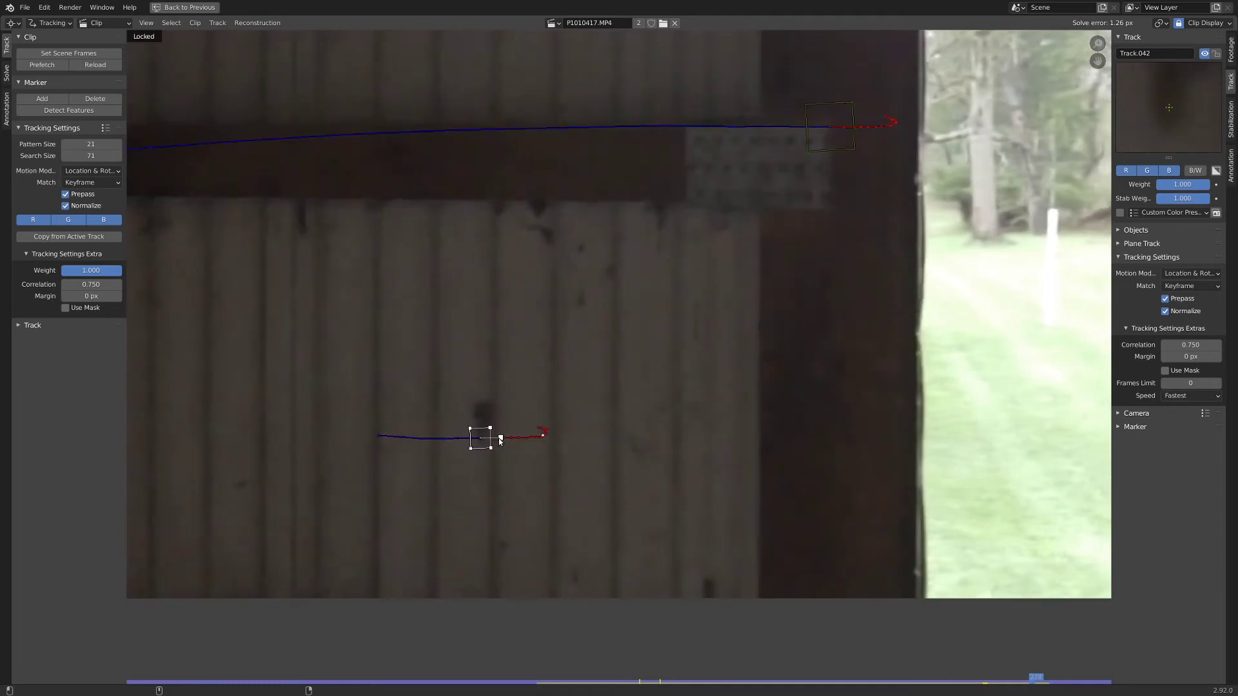
key(ctrl+t)
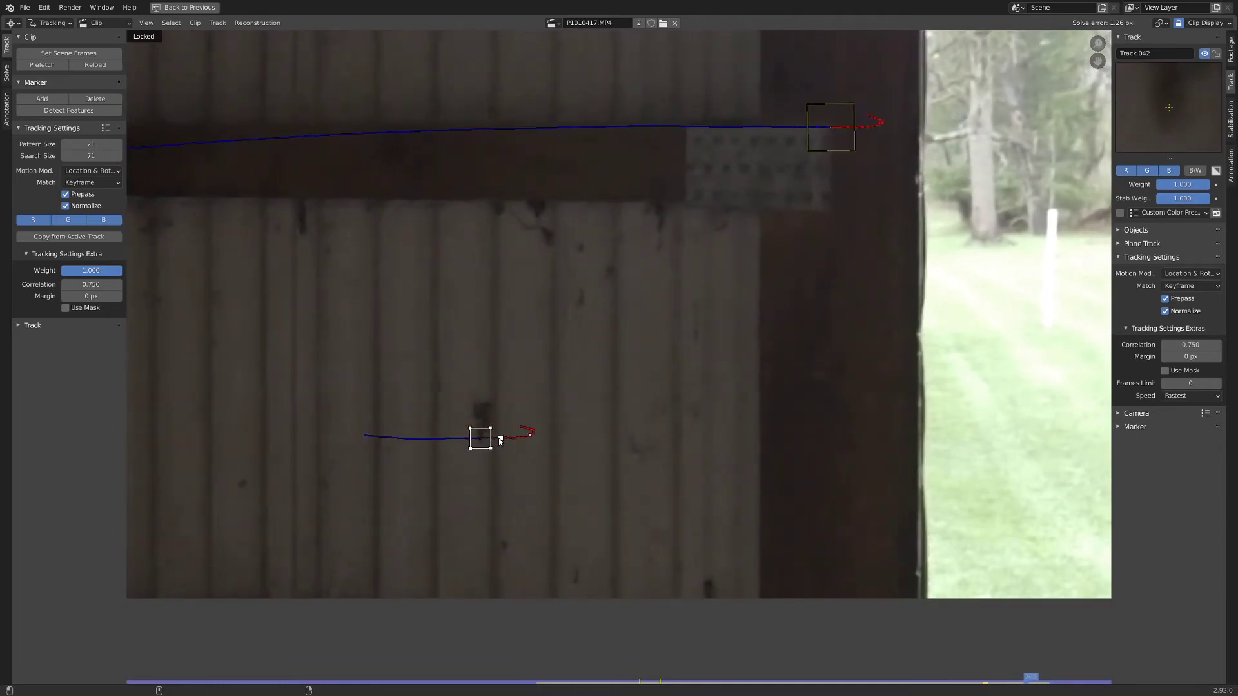
scroll(495, 442, up, 1)
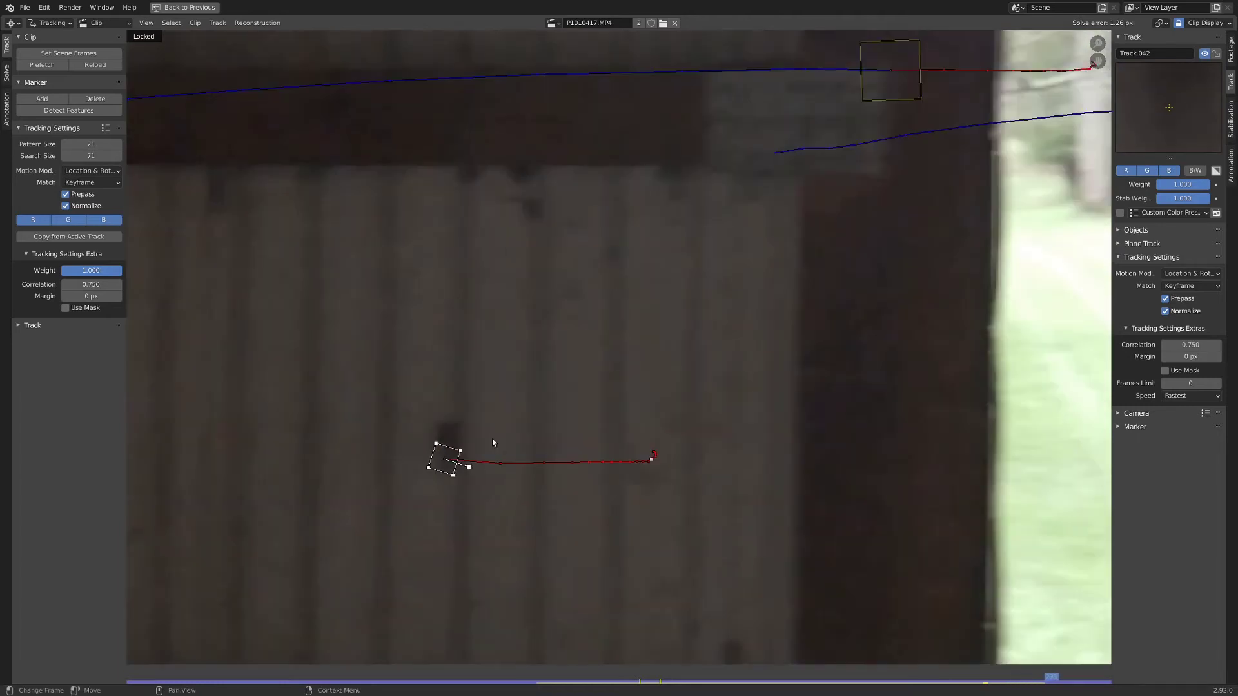
scroll(470, 461, up, 3)
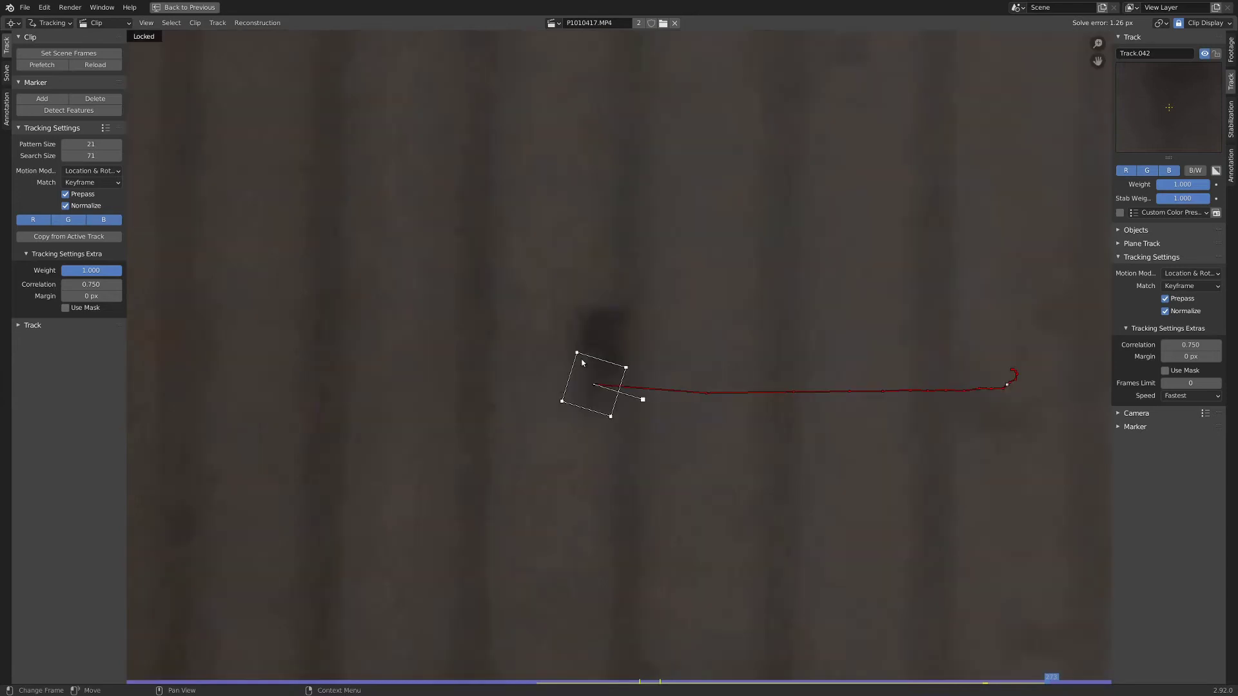
scroll(628, 370, down, 2)
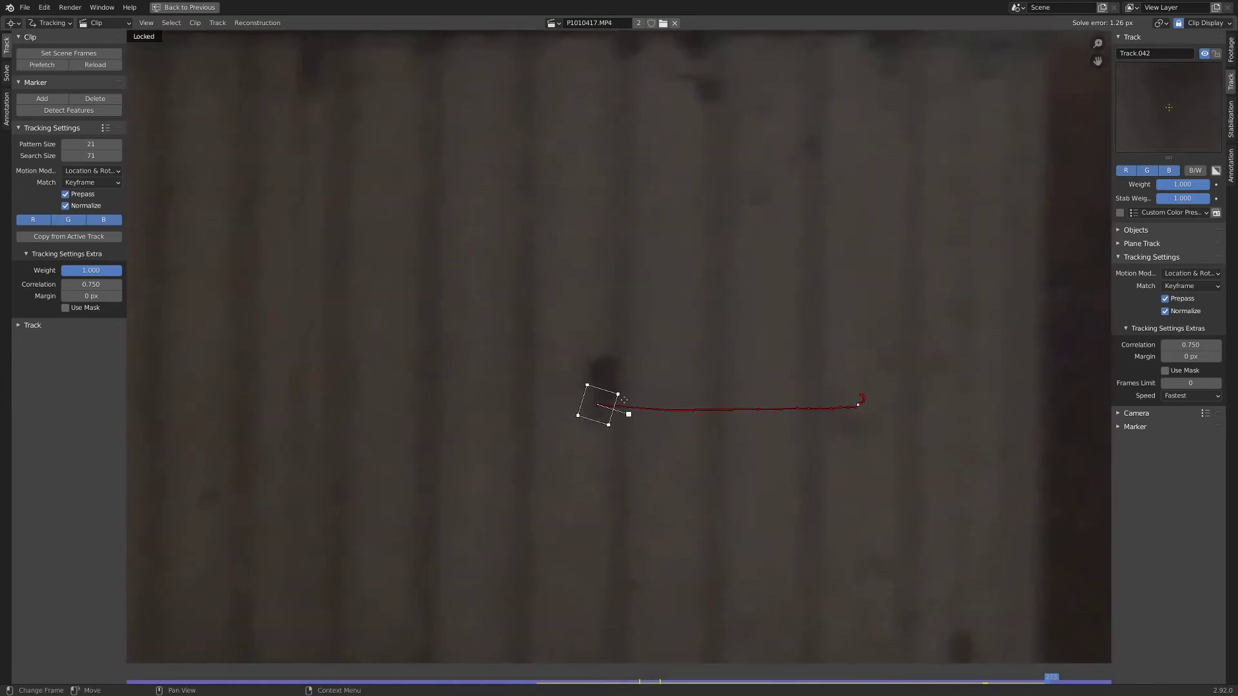
scroll(607, 430, down, 3)
scroll(612, 416, up, 5)
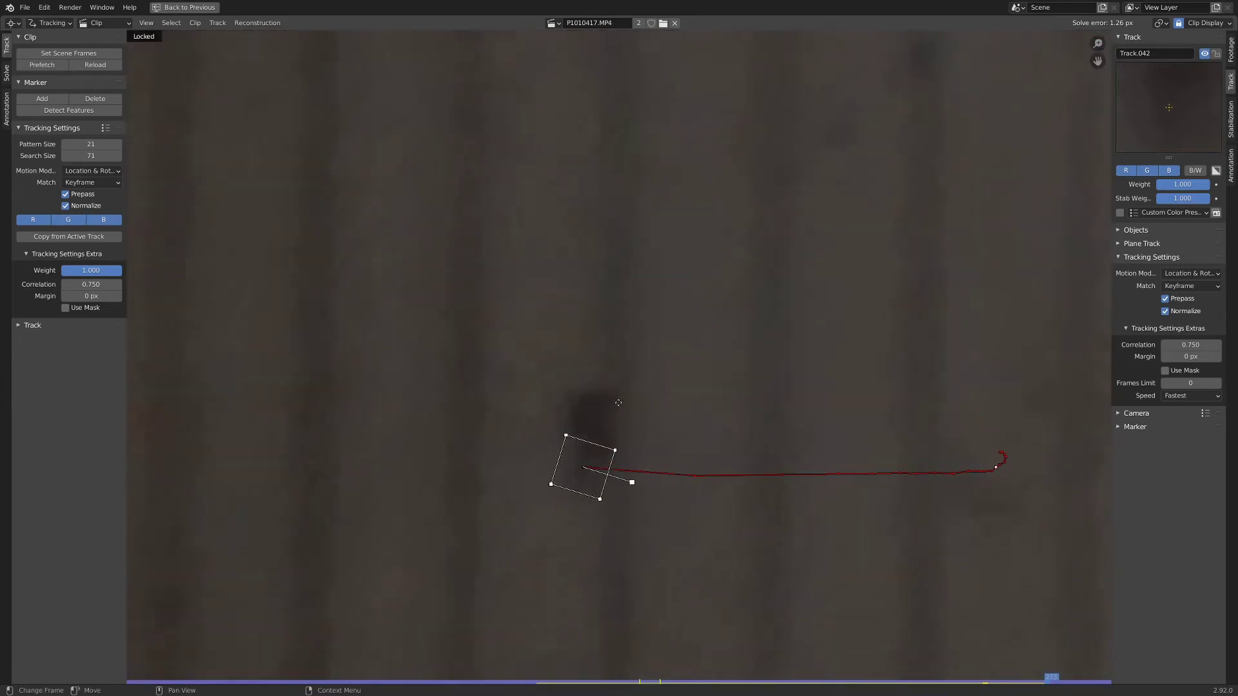
middle_drag(644, 448, 632, 515)
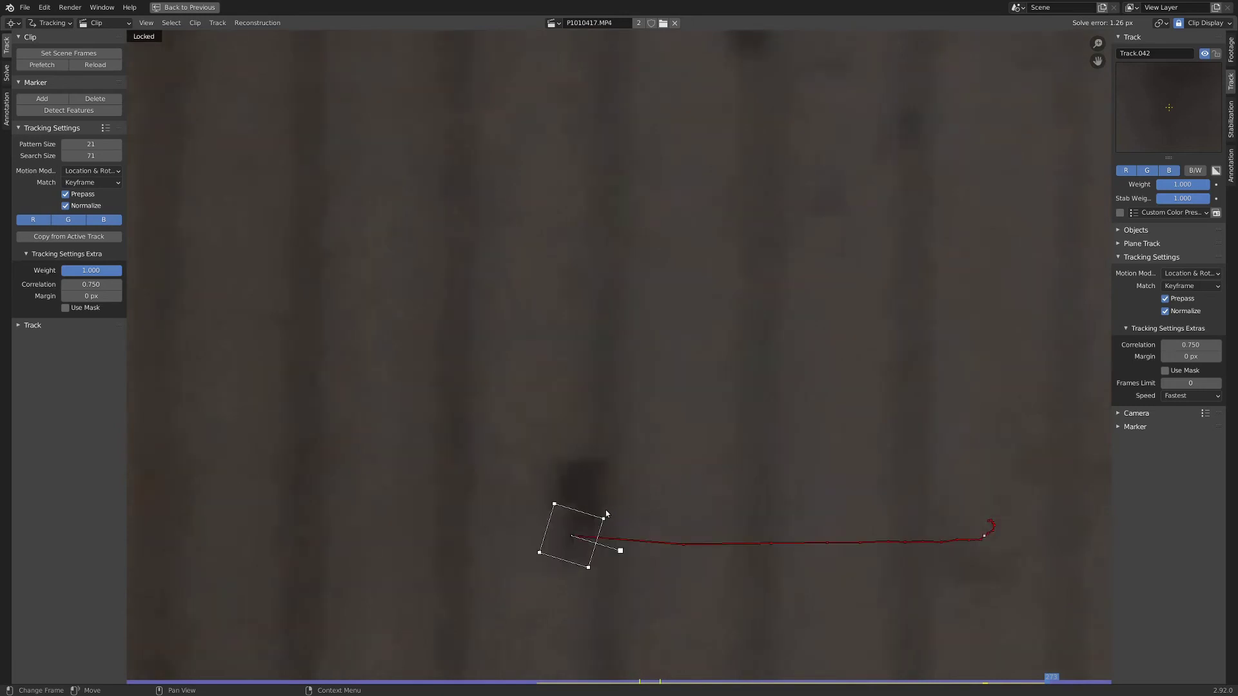
Set the active track's Correlation to 0.5
click(1197, 344)
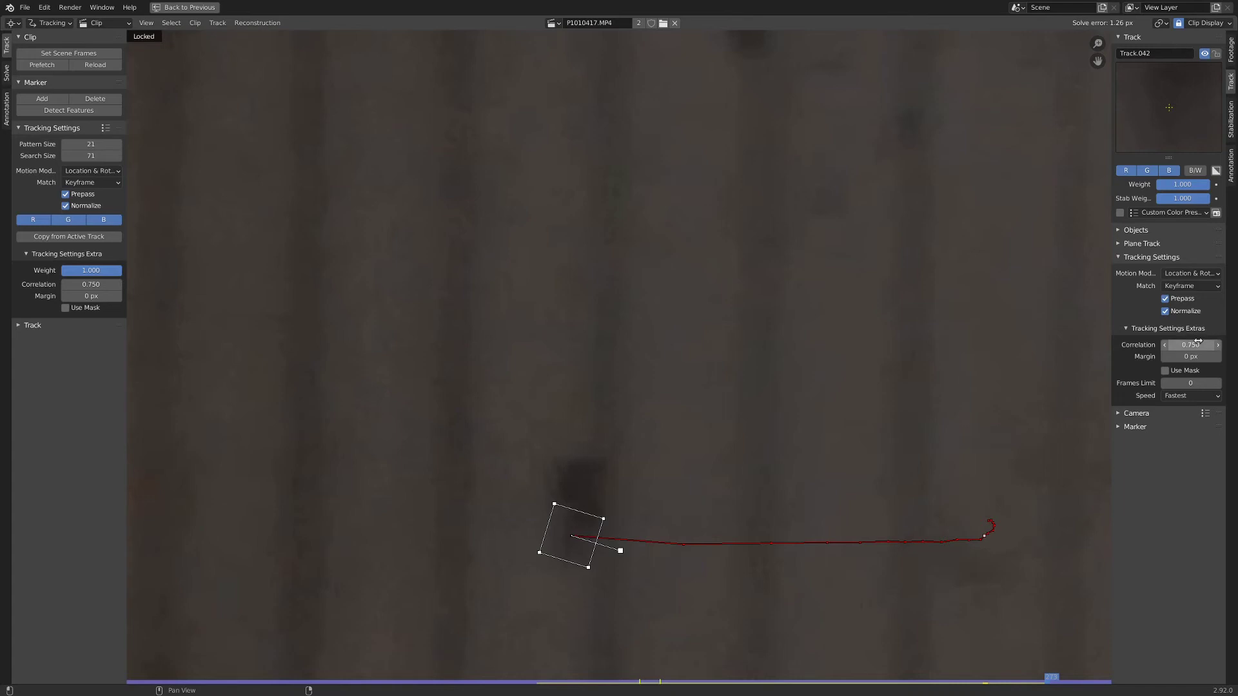
key(BackSpace)
text(0.75)
key(BackSpace)
key(BackSpace)
text(5)
key(Return)
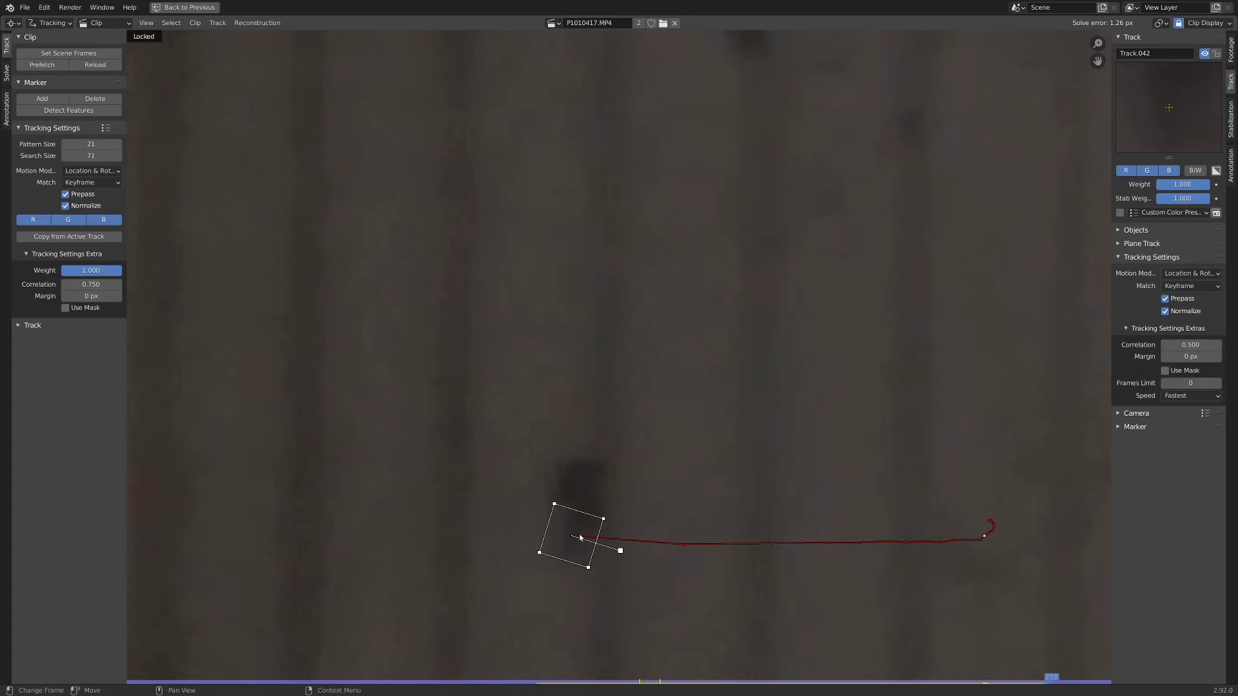
Track the stain marker forward with the 0.5 correlation and return to the frame where tracking resumed
scroll(582, 540, down, 2)
scroll(583, 542, up, 1)
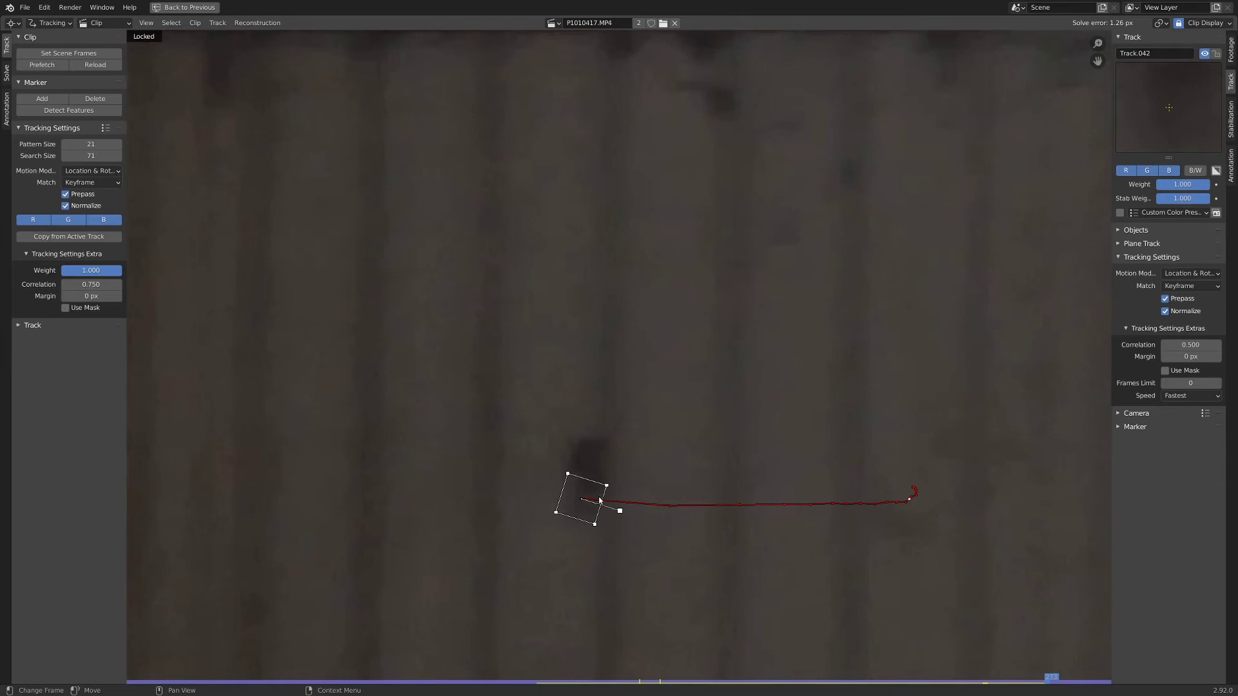
key(e)
click(691, 501)
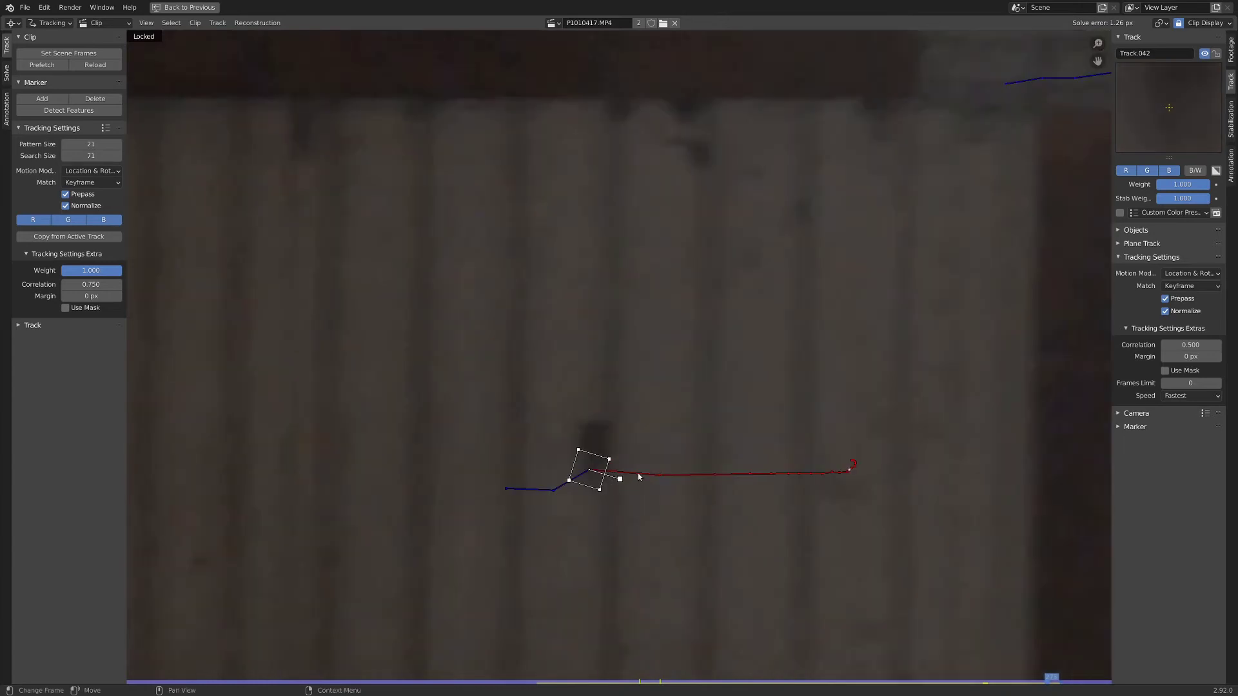
drag(629, 468, 626, 466)
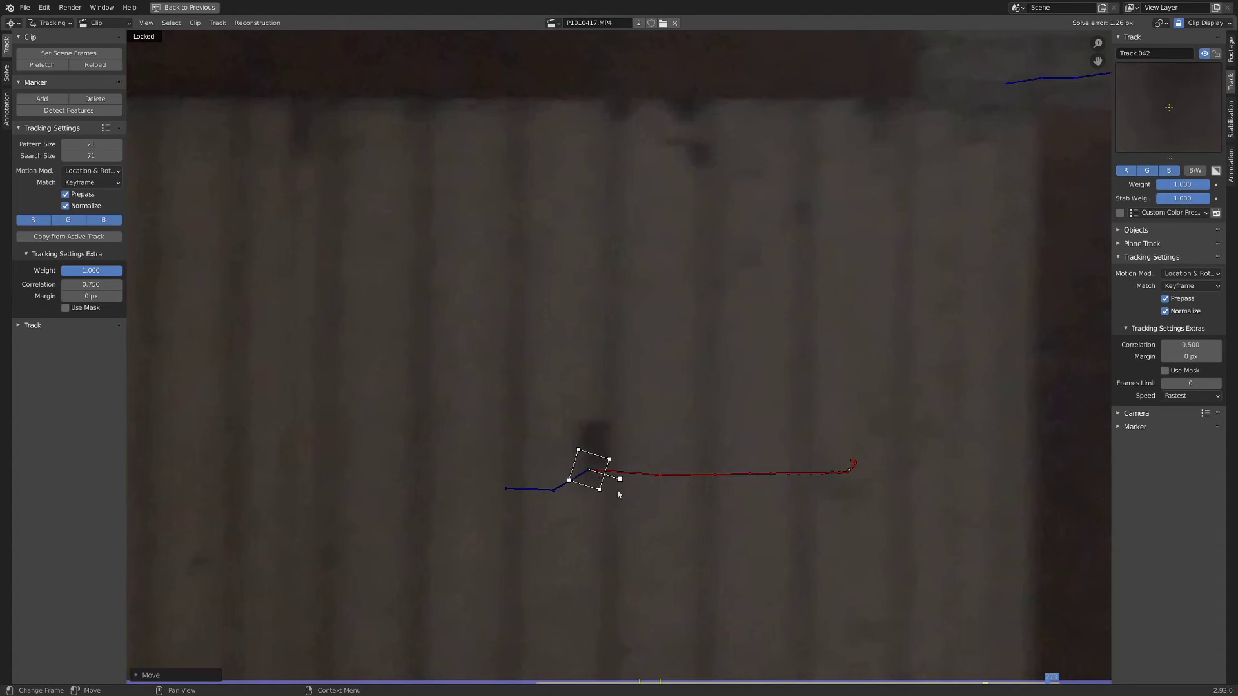
Lower the active track's Correlation to 0.3
click(1192, 343)
text(995)
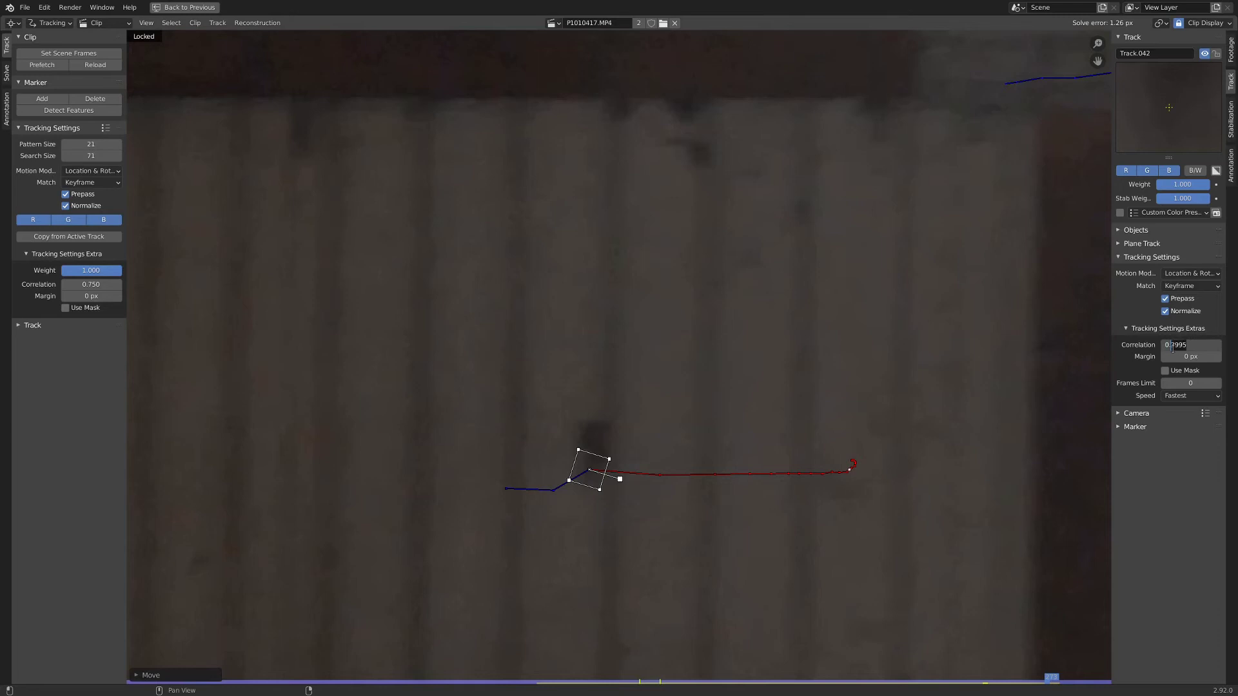
key(BackSpace)
key(BackSpace)
key(BackSpace)
key(Return)
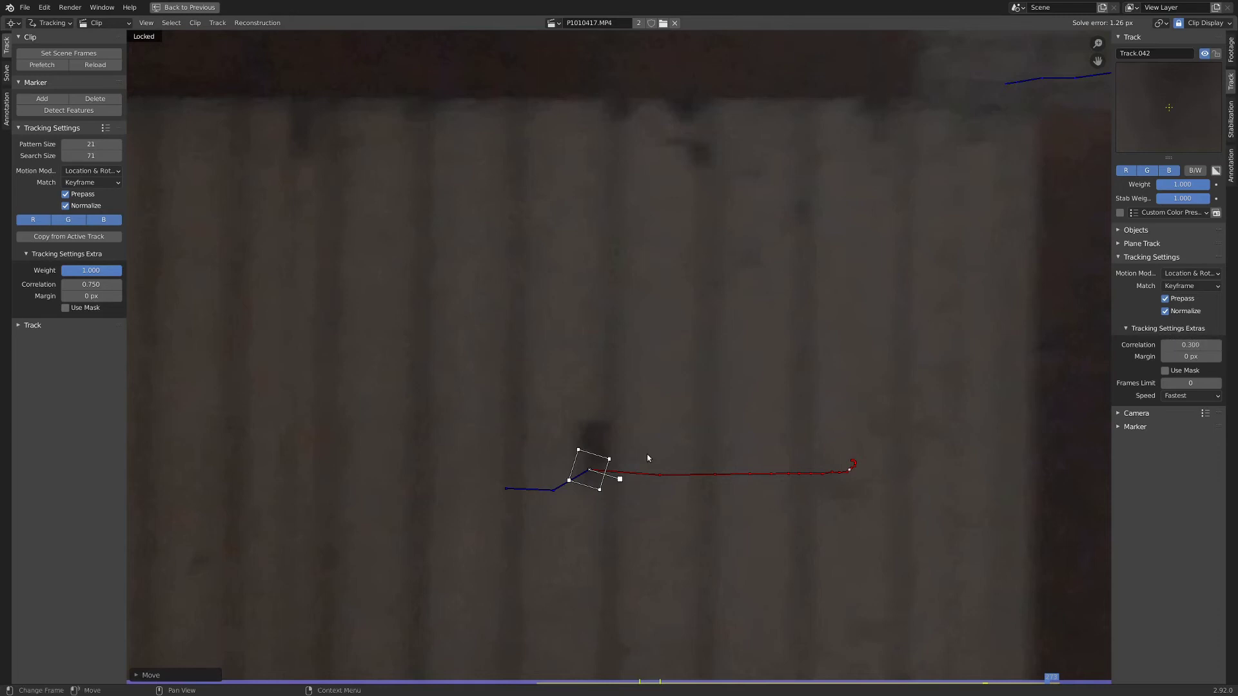
Track the stain marker forward again with the 0.3 correlation and step back to the frame where tracking resumed
key(e)
click(726, 450)
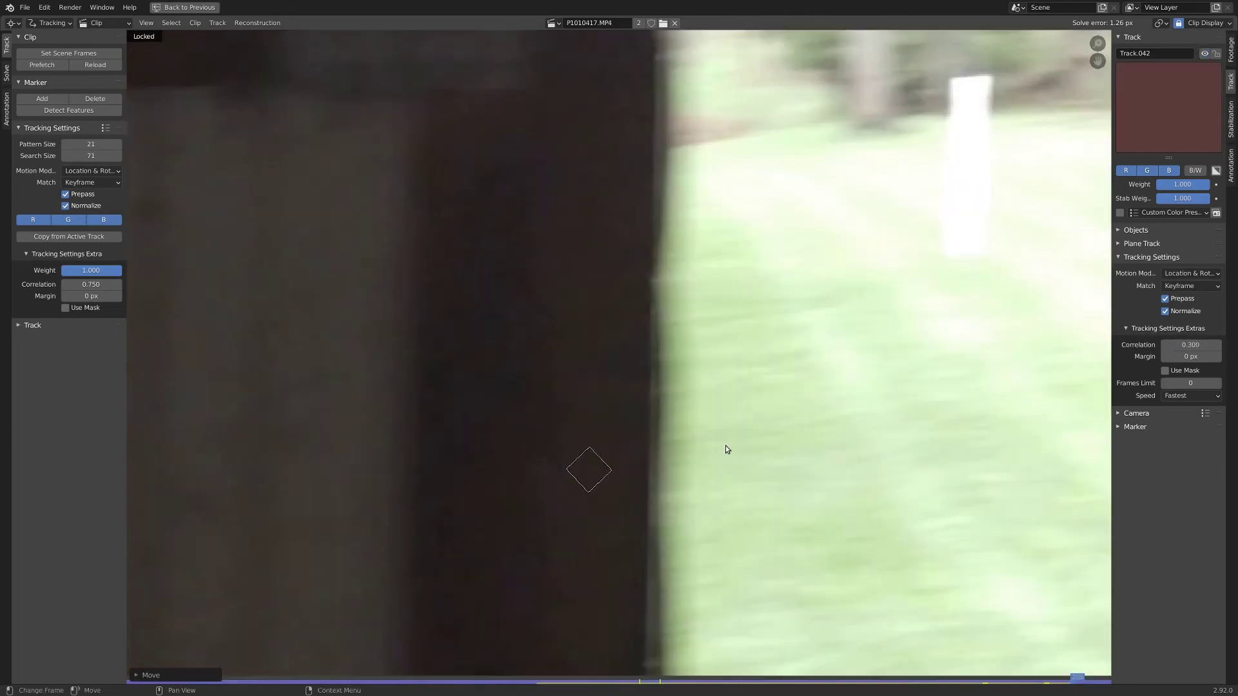
key(shift+ctrl+t)
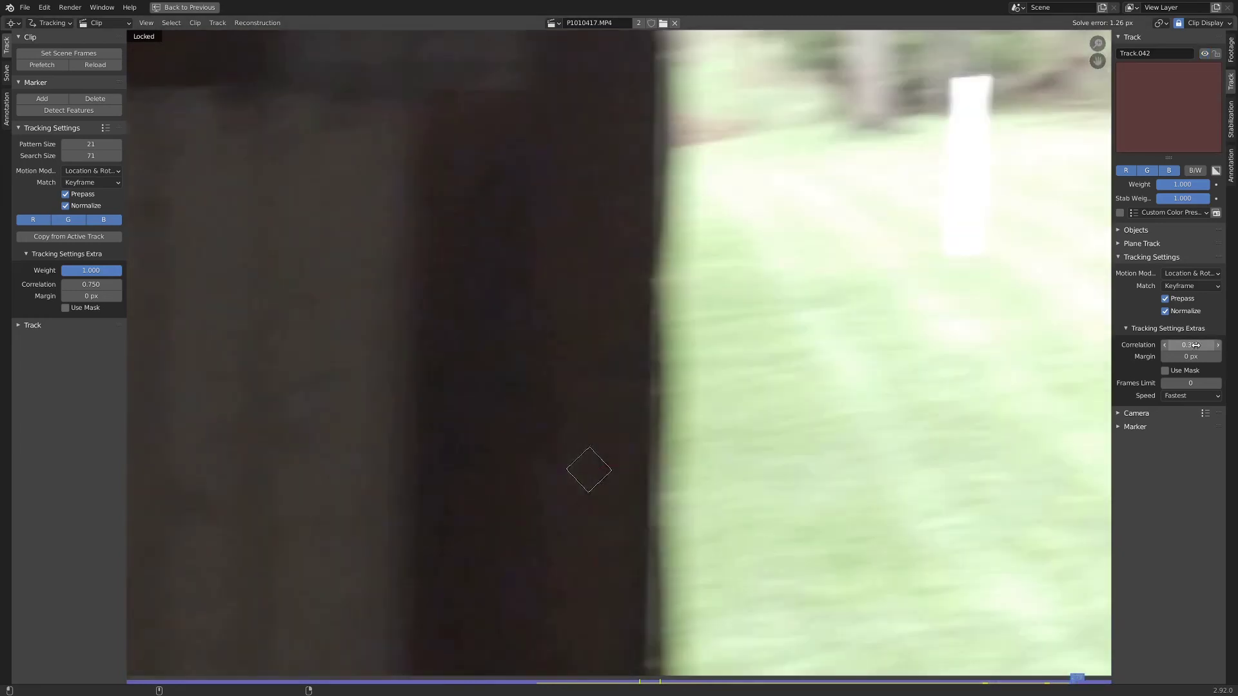
alt+scroll(634, 439, up, 10)
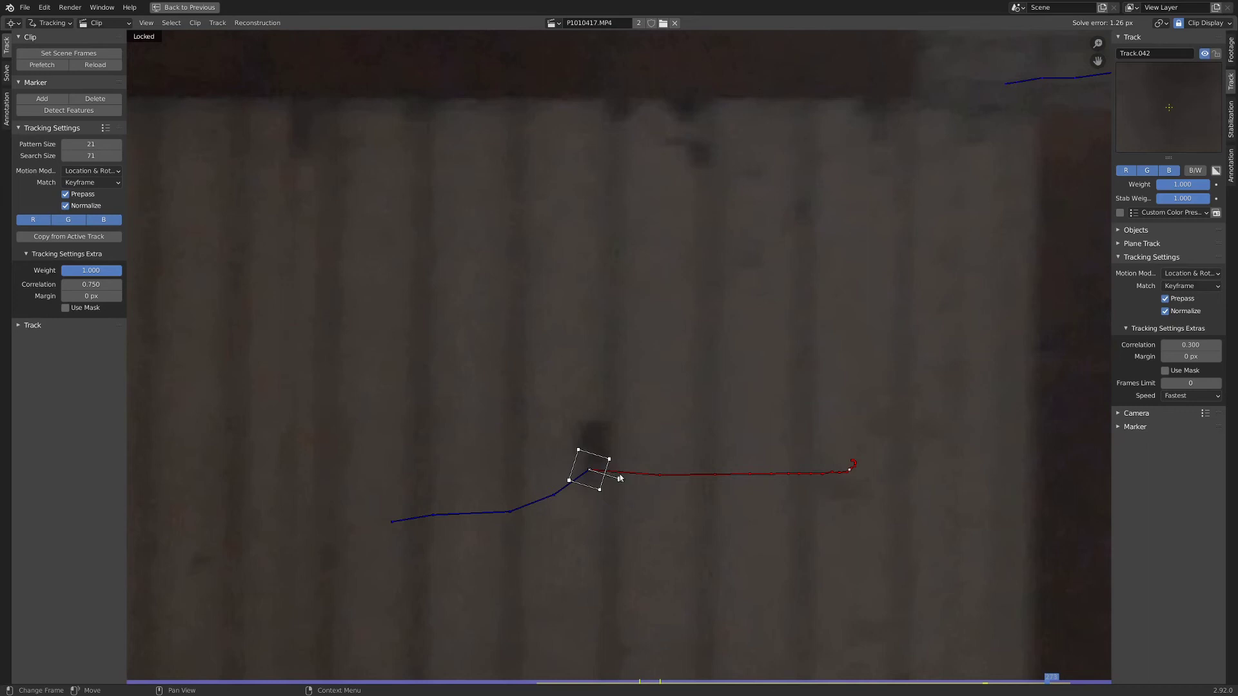
Set the active track's Correlation to 0.9 and clear its track path after the current frame
click(1191, 345)
text(0.9)
key(Return)
key(w)
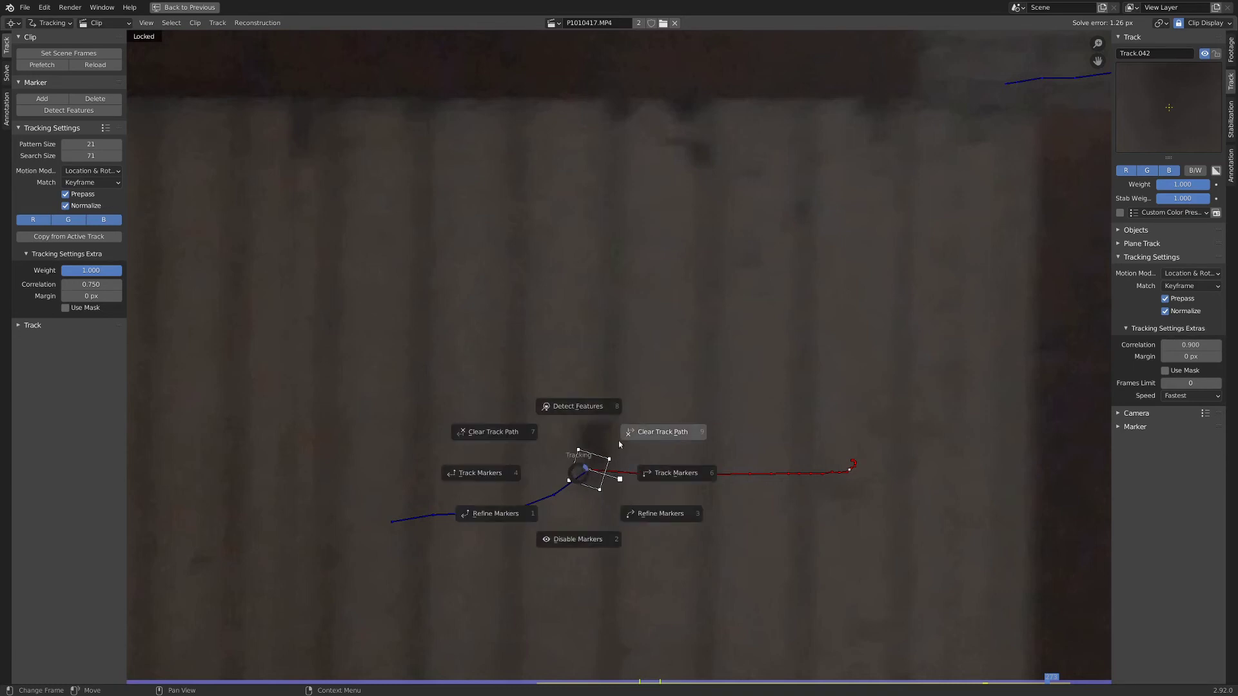
click(654, 431)
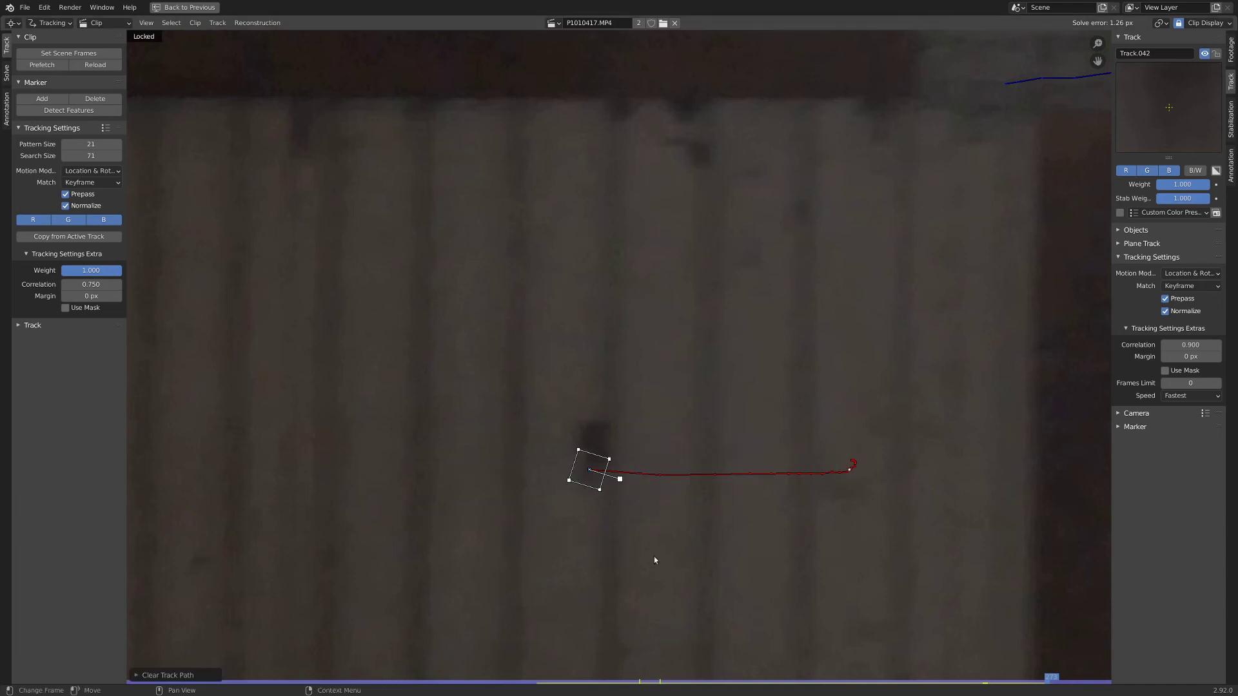
Track the stain marker forward with the 0.9 correlation
key(e)
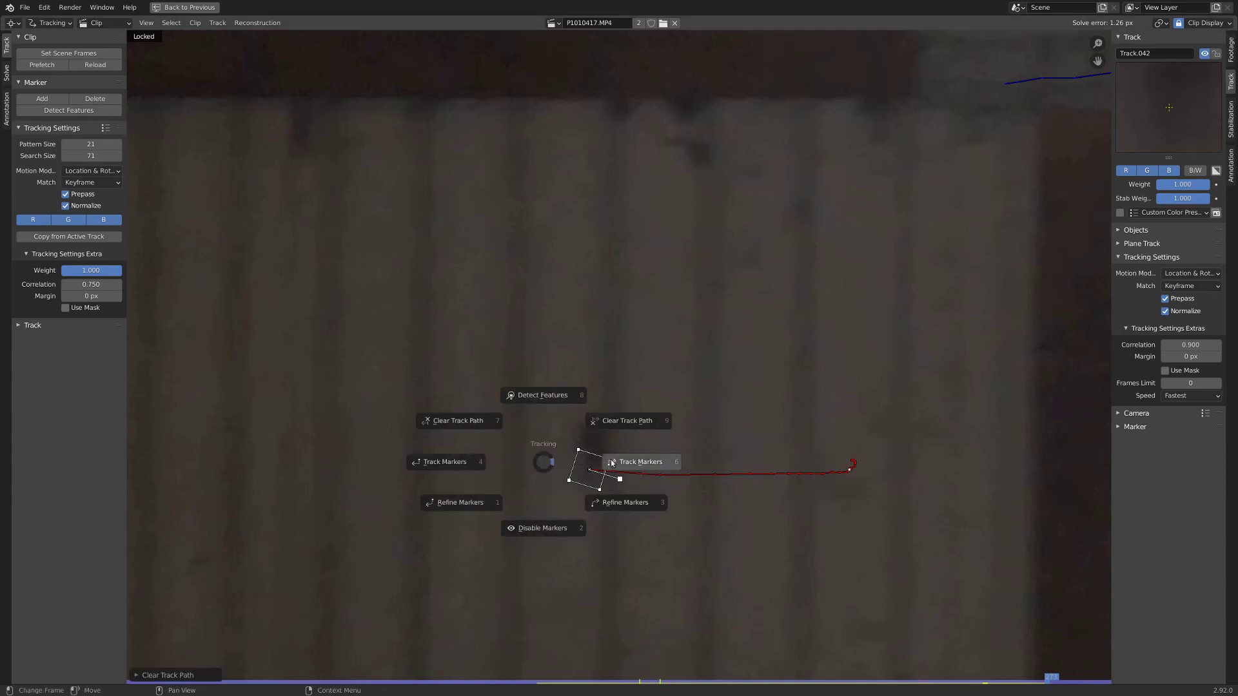
click(629, 462)
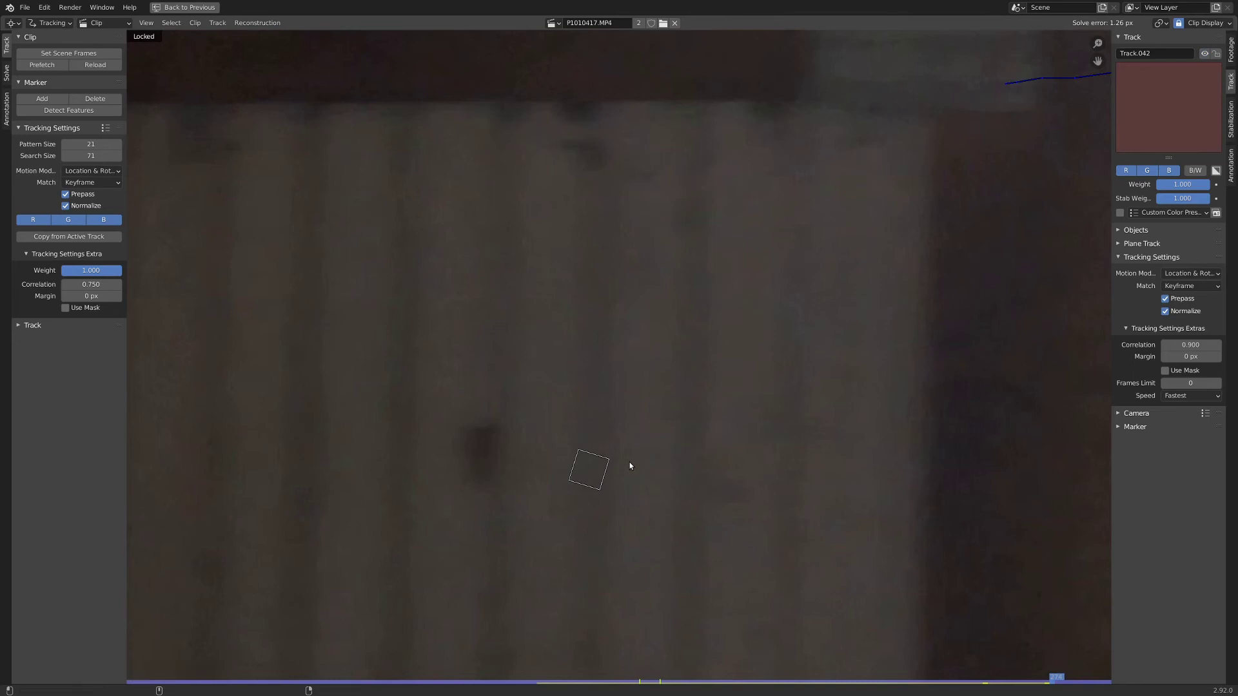
click(594, 473)
key(shift+ctrl+t)
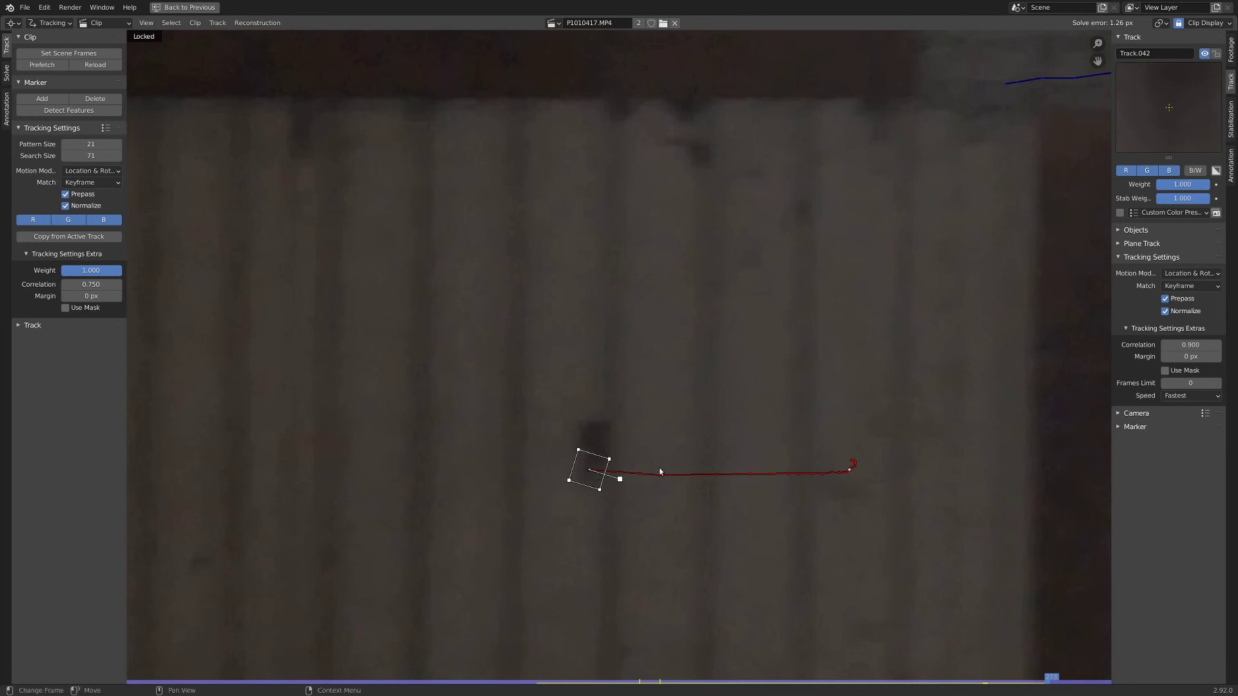
key(ctrl+t)
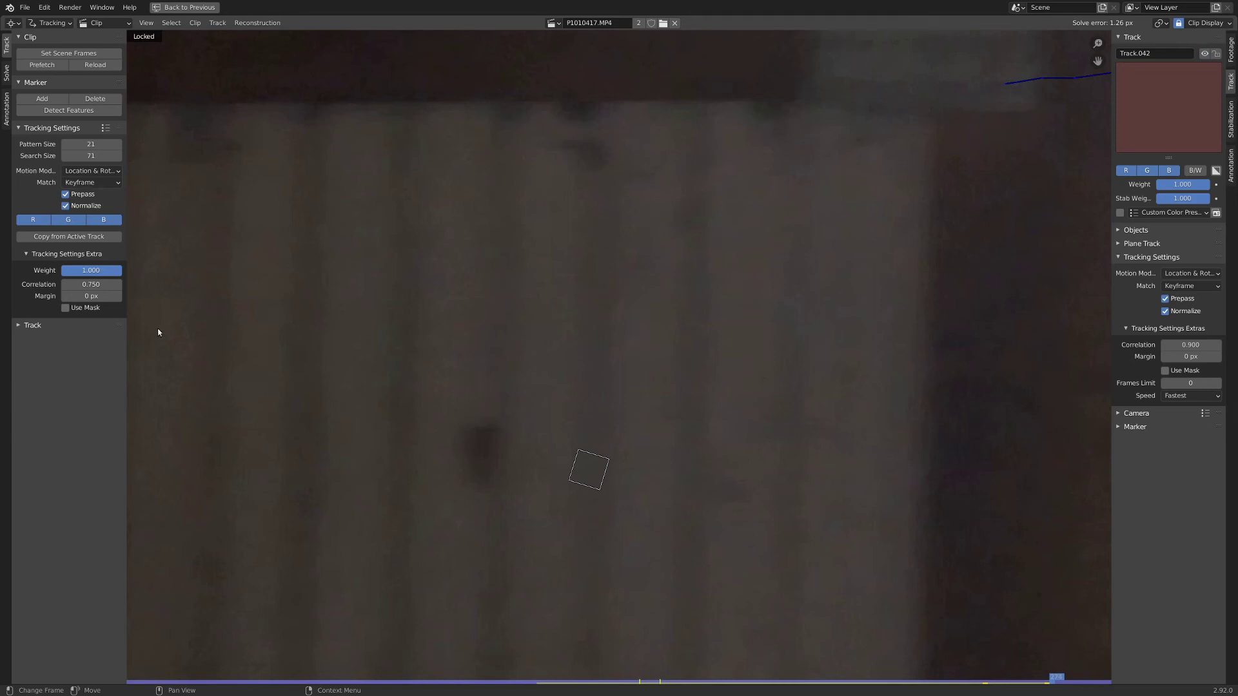
Review the marker's tracked path across earlier and later frames, examining how closely its pattern follows the dark stain
key(Left)
key(Left)
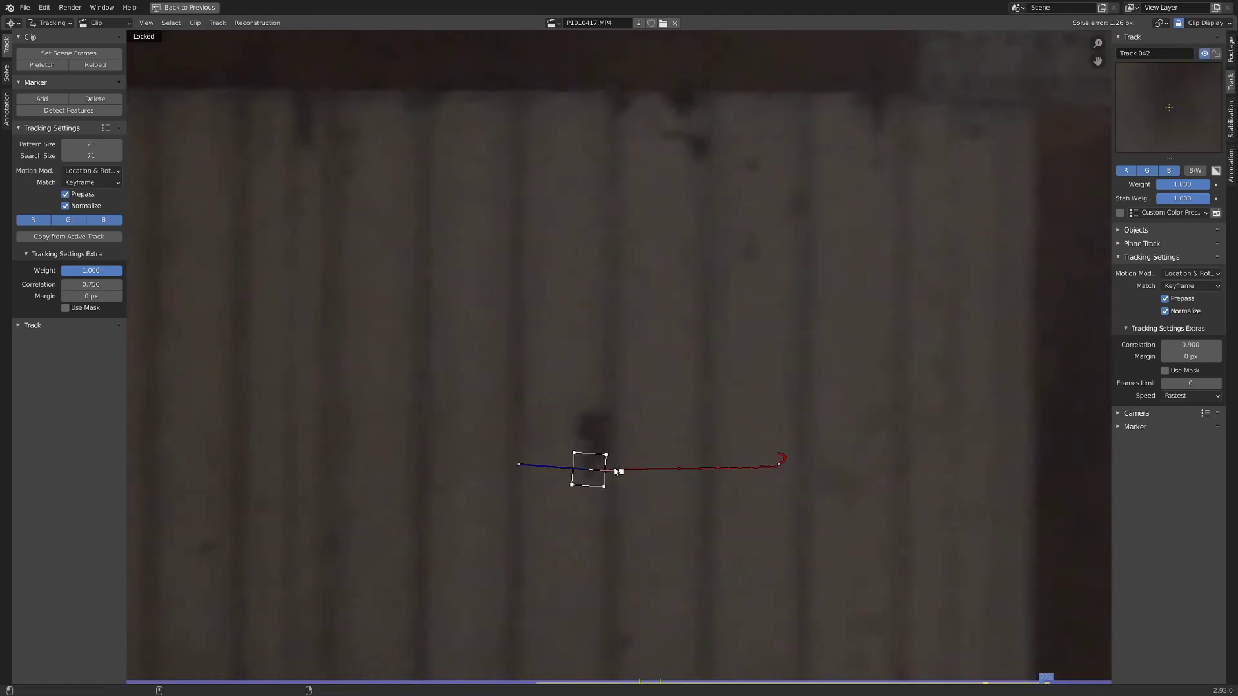
key(Right)
key(ctrl+t)
scroll(626, 458, down, 6)
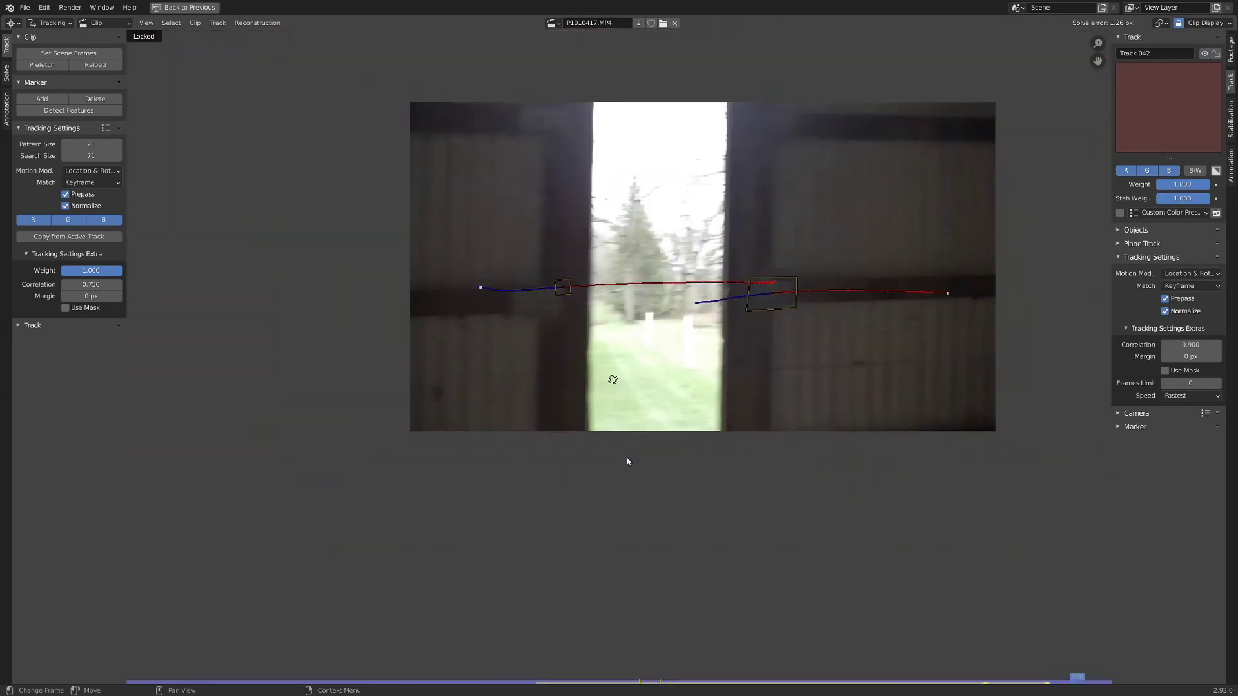
scroll(627, 458, up, 2)
key(ctrl+z)
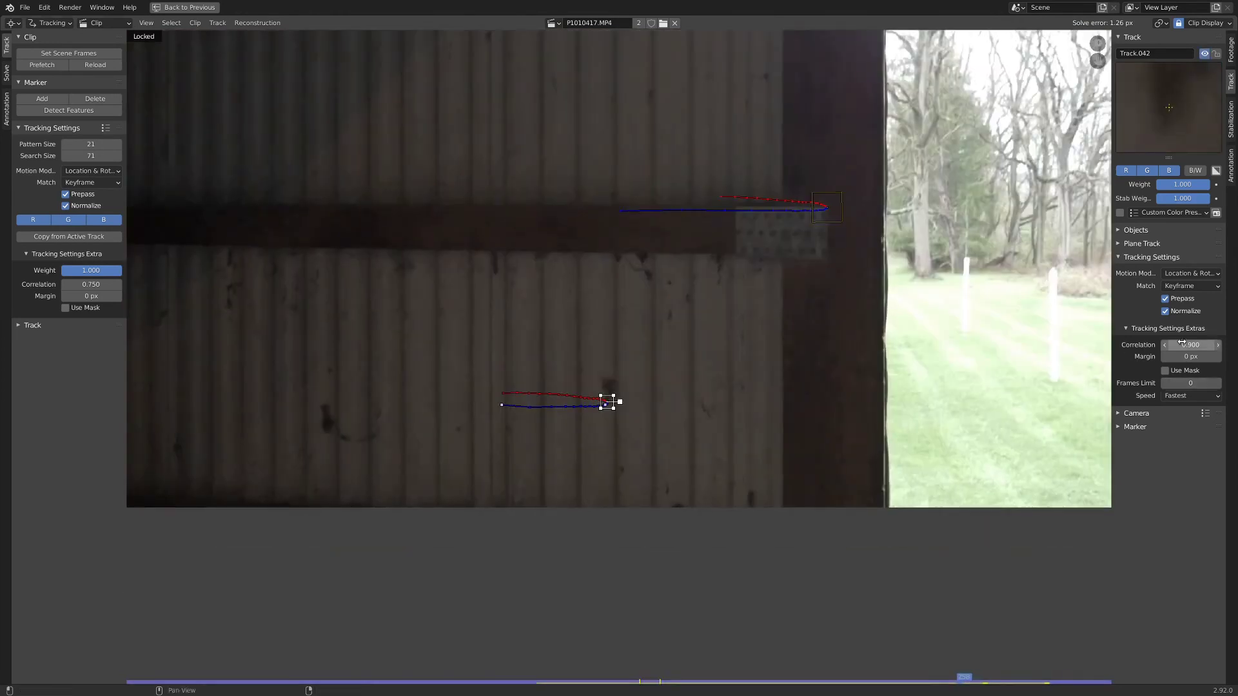
scroll(651, 416, up, 6)
key(ctrl+t)
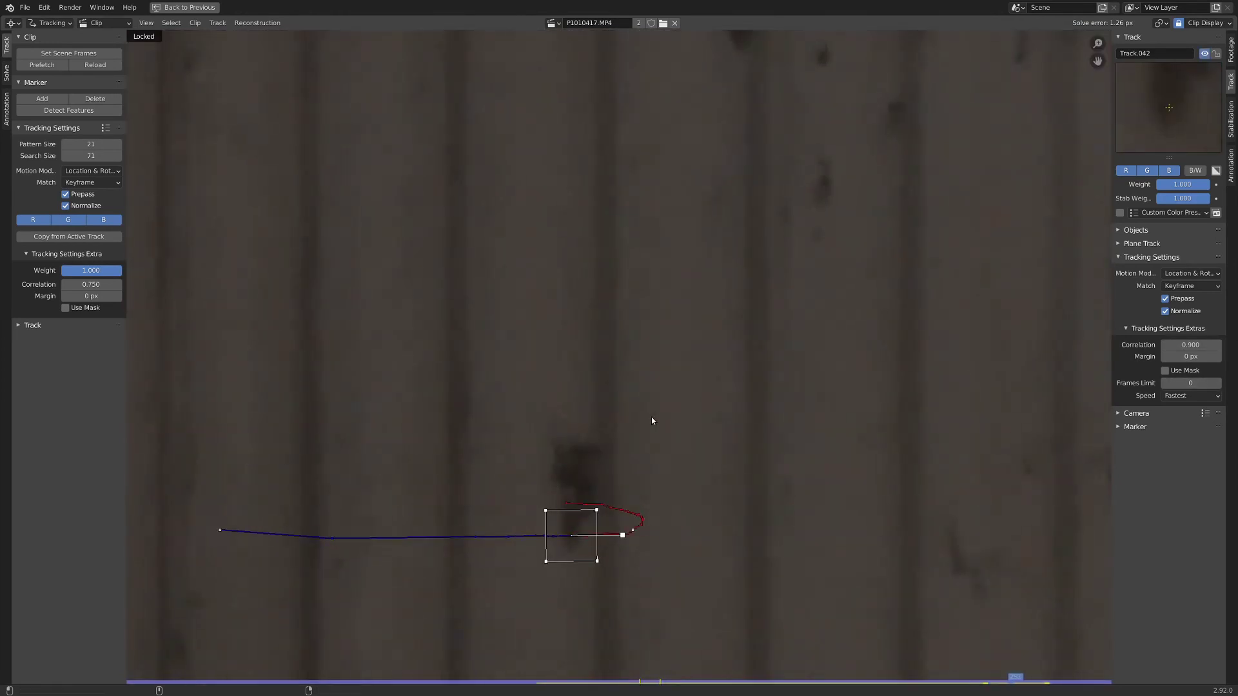
scroll(630, 437, down, 5)
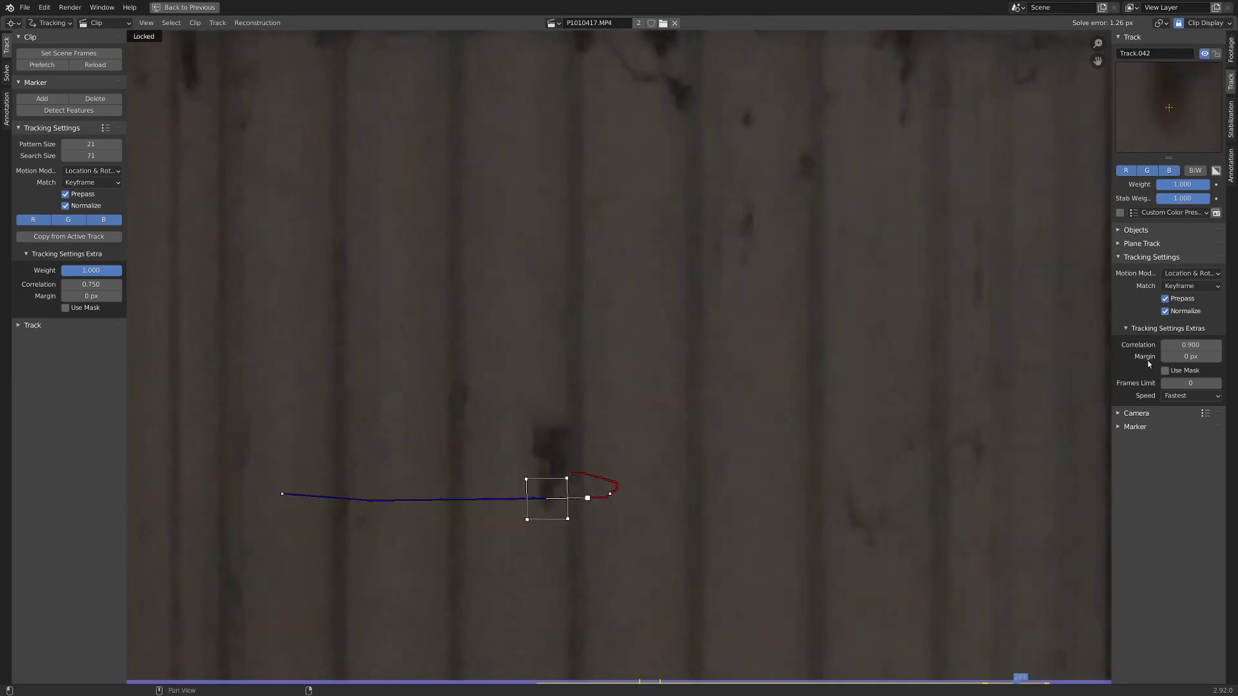